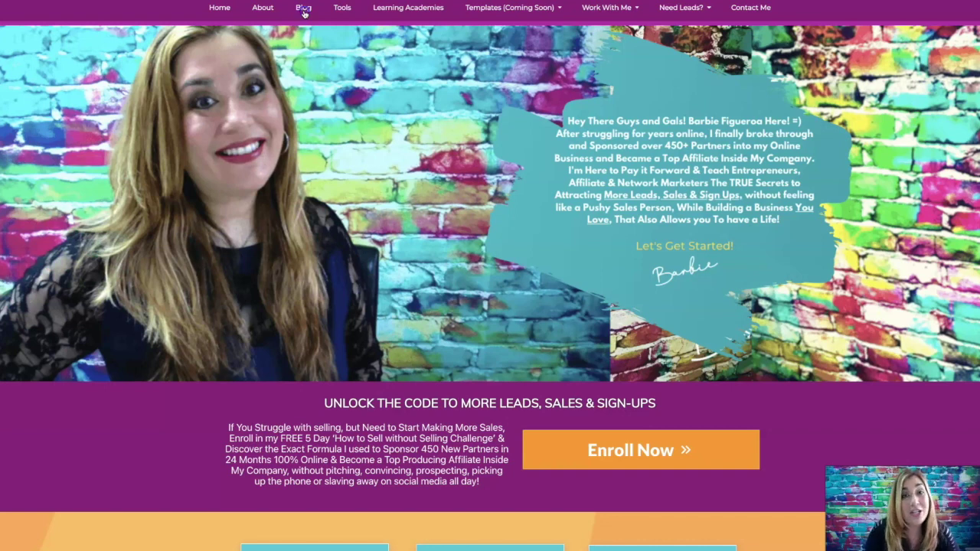
# - Open the website's blog and view the post "12 Amazing Ways Builderall Has Helped Me Build My Online Business"
pyautogui.click(303, 8)
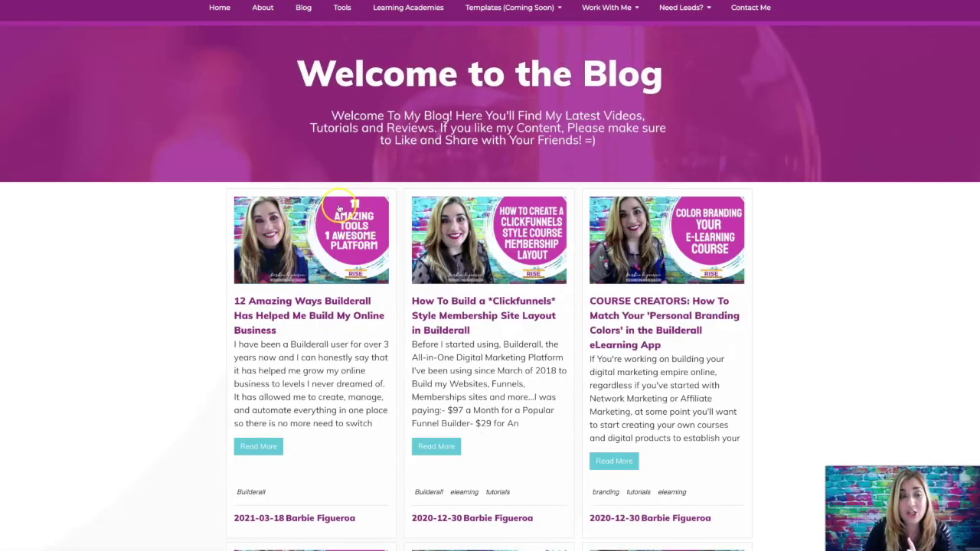
pyautogui.click(290, 239)
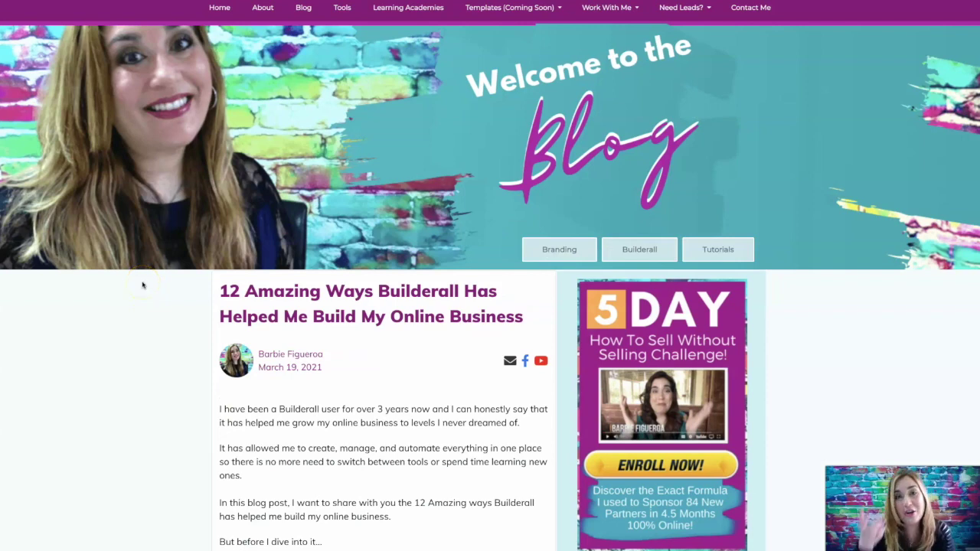
pyautogui.scroll(-3, 142, 284)
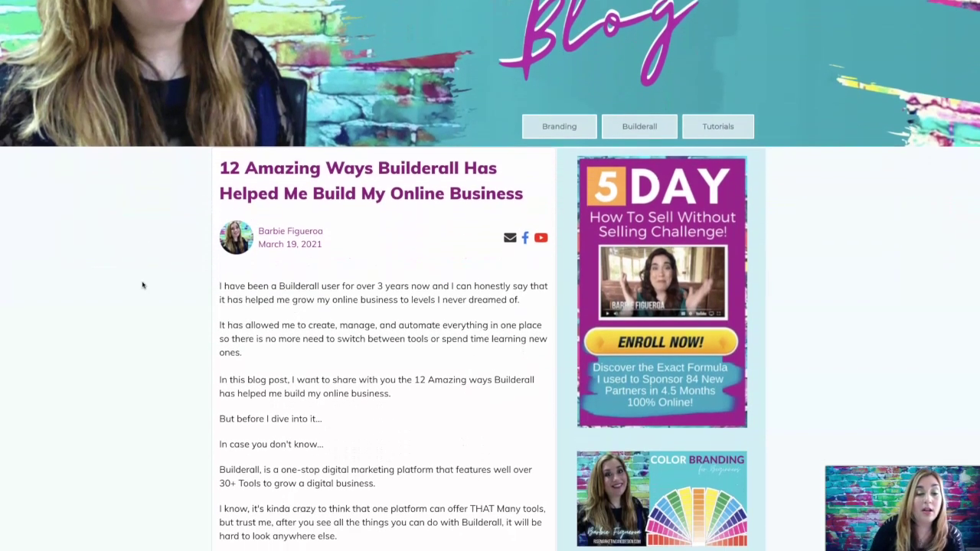
# - Switch to Conversion.ai, filter the templates to the Blog category and open the Blog Post Intro Paragraph template
pyautogui.click(310, 293)
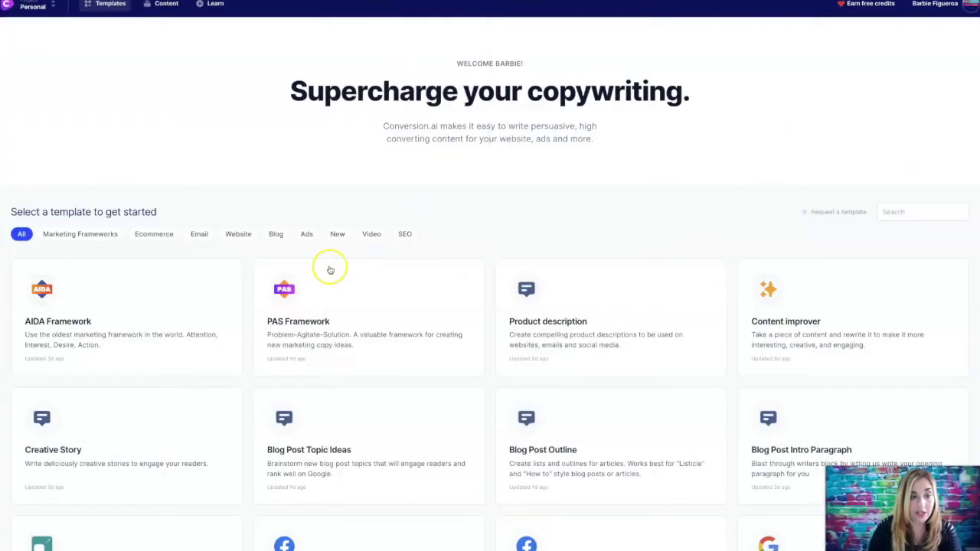
pyautogui.click(280, 238)
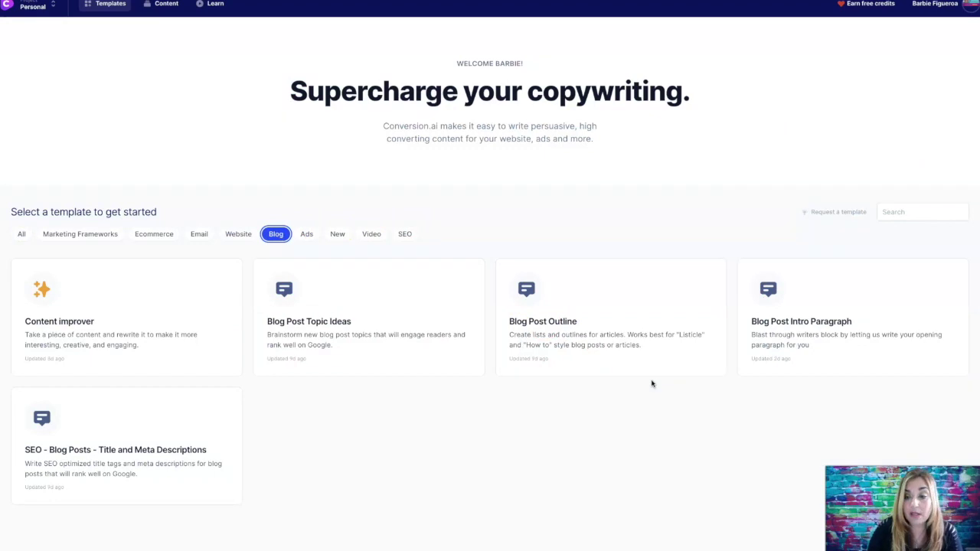
pyautogui.click(802, 345)
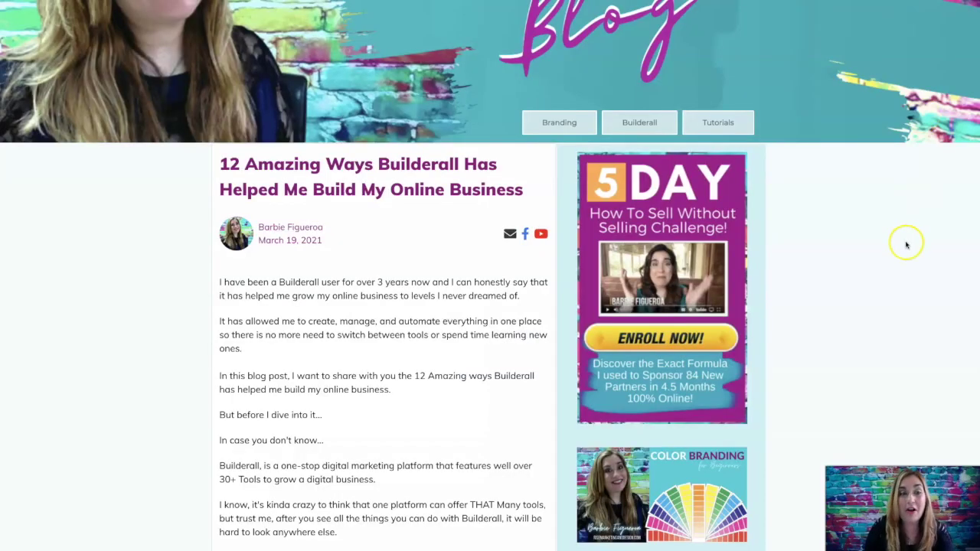
# - Return to the Builderall blog post and highlight its first two introductory paragraphs
pyautogui.scroll(-2, 906, 245)
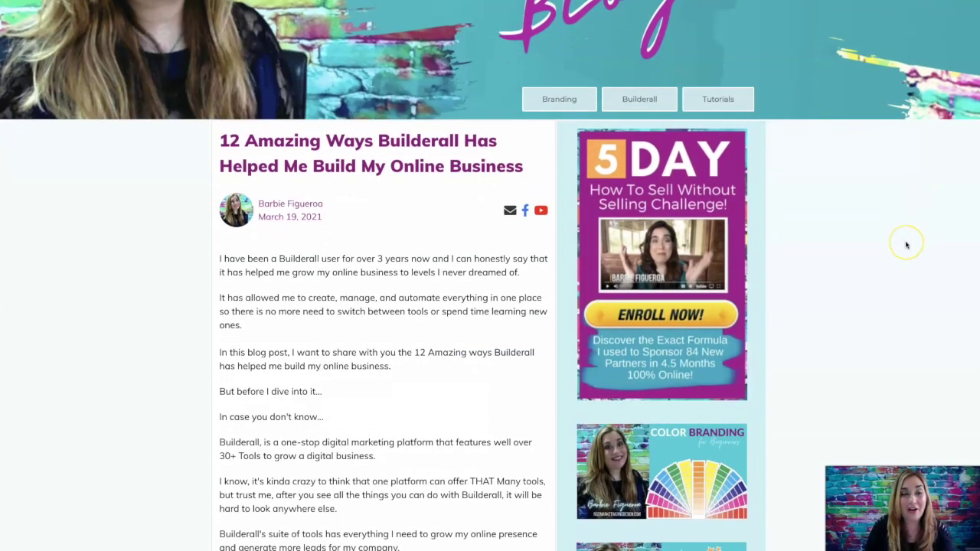
pyautogui.scroll(-3, 906, 245)
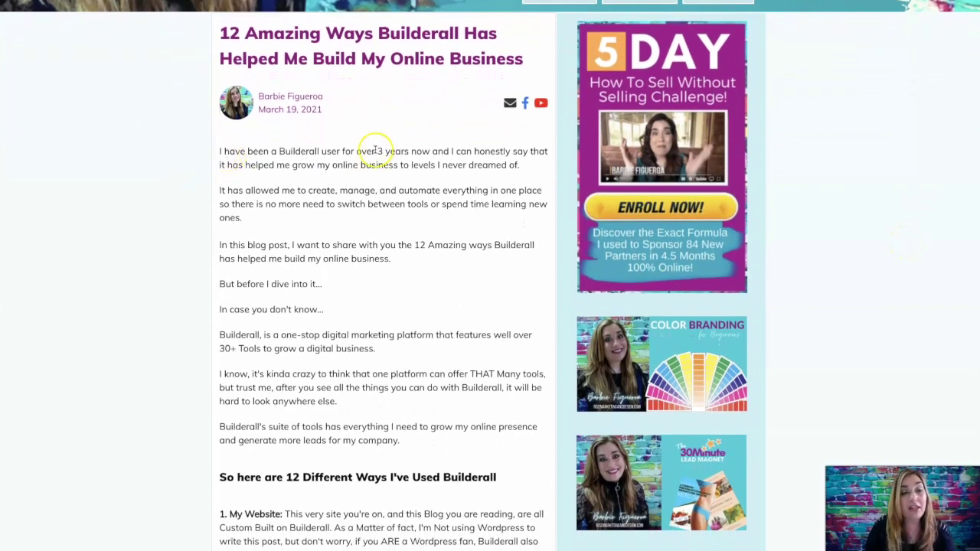
pyautogui.moveTo(376, 151); pyautogui.dragTo(409, 152)
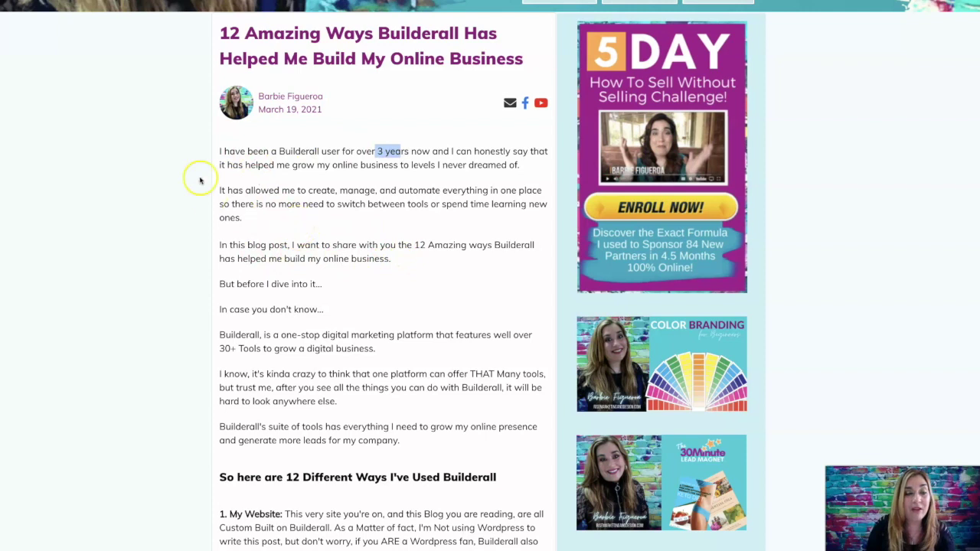
pyautogui.moveTo(218, 150); pyautogui.dragTo(304, 221)
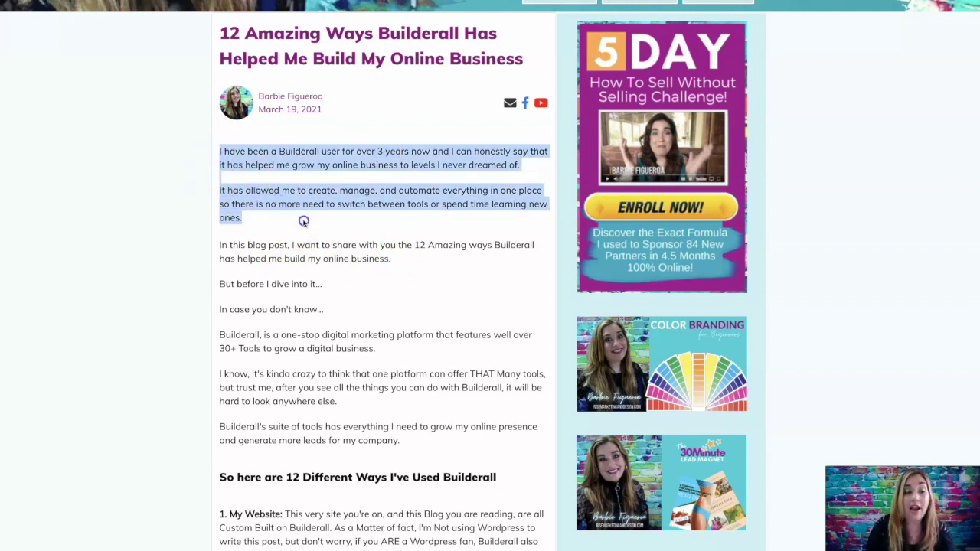
pyautogui.scroll(1, 108, 239)
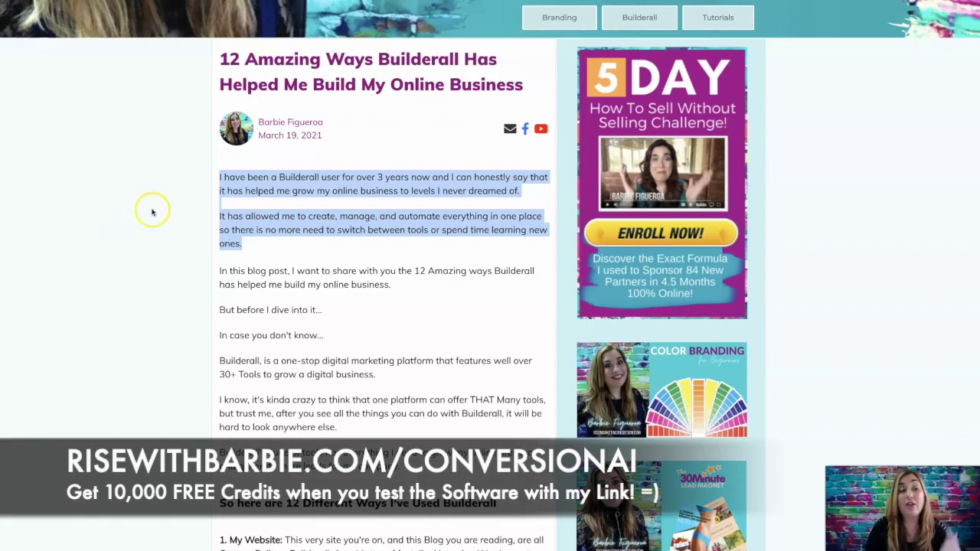
# - Review the post from its introduction through the Membership Site section and return to its beginning
pyautogui.click(152, 209)
pyautogui.scroll(-4, 153, 209)
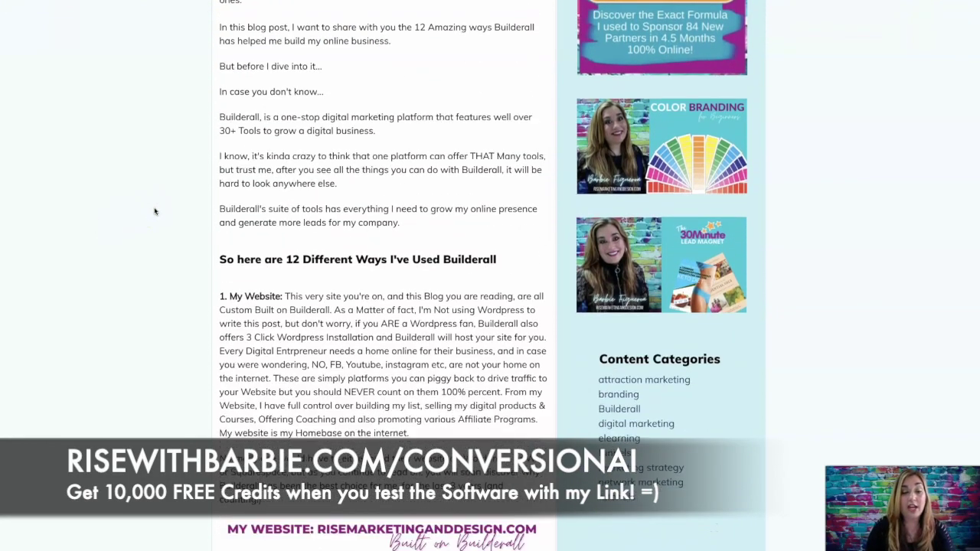
pyautogui.scroll(7, 154, 211)
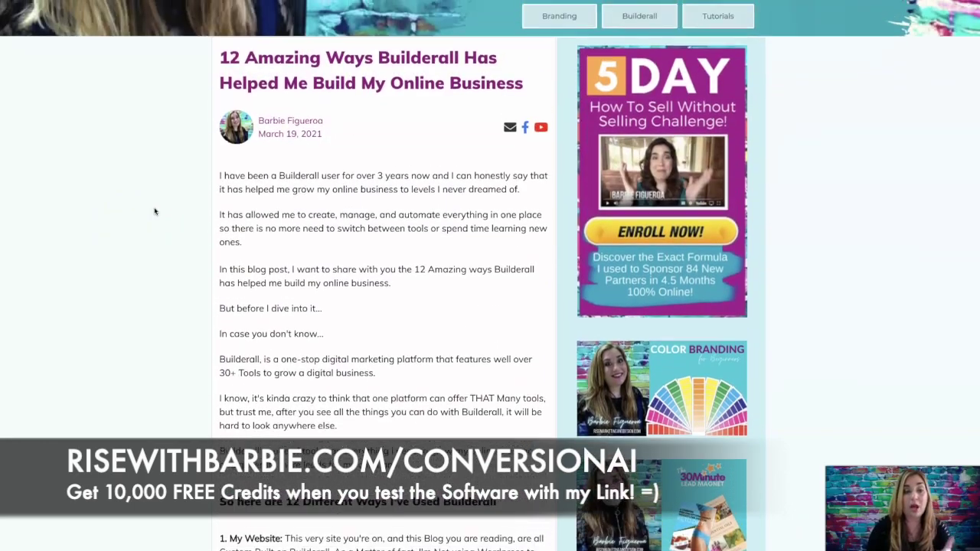
pyautogui.scroll(-12, 154, 211)
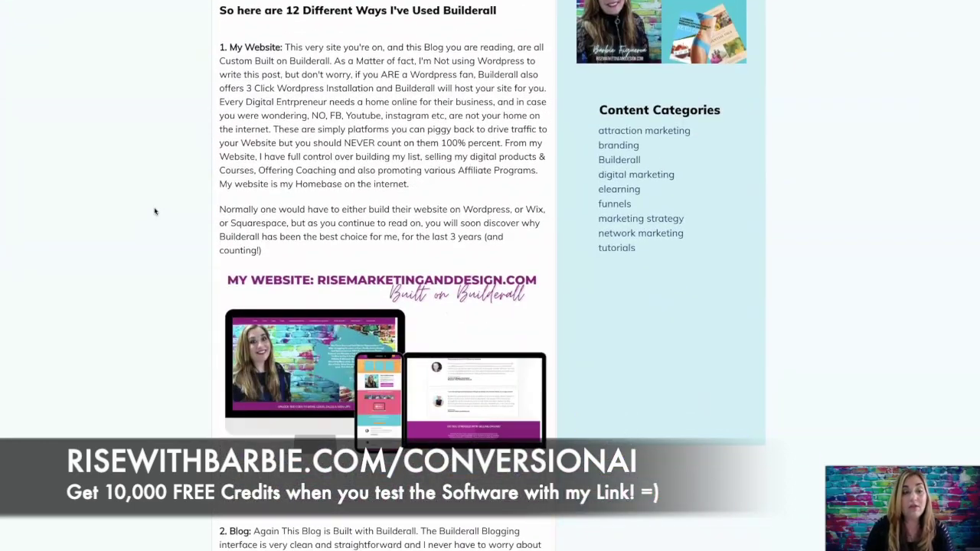
pyautogui.scroll(-6, 154, 211)
pyautogui.scroll(1, 154, 211)
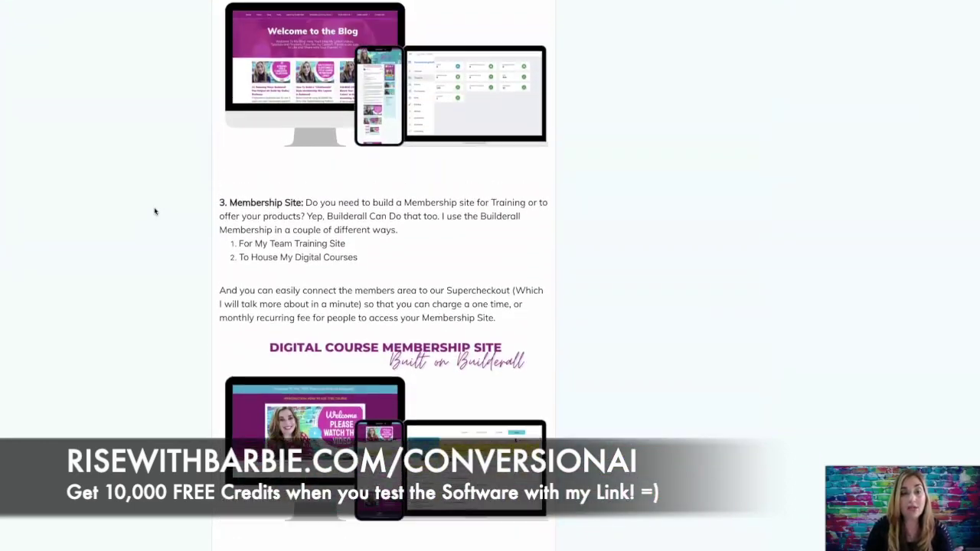
pyautogui.scroll(15, 154, 211)
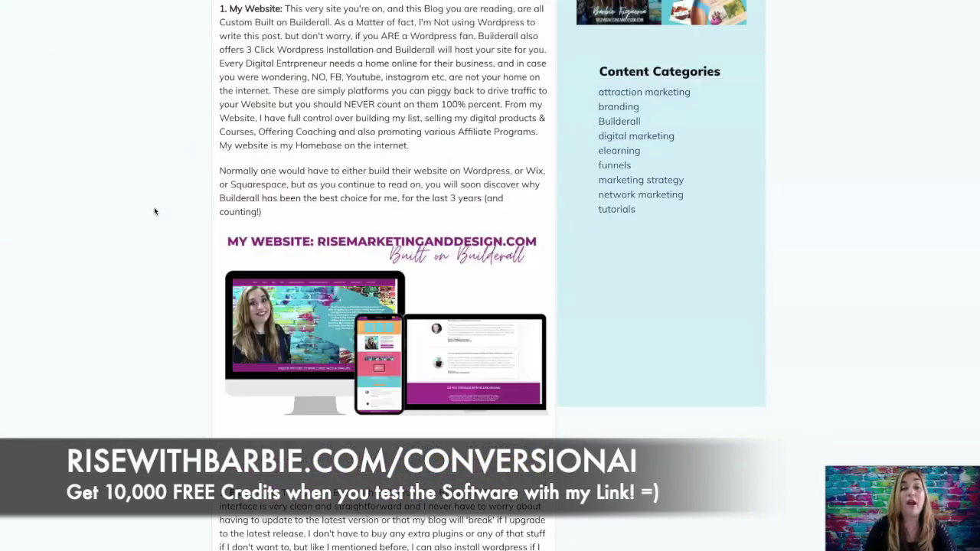
pyautogui.scroll(3, 154, 211)
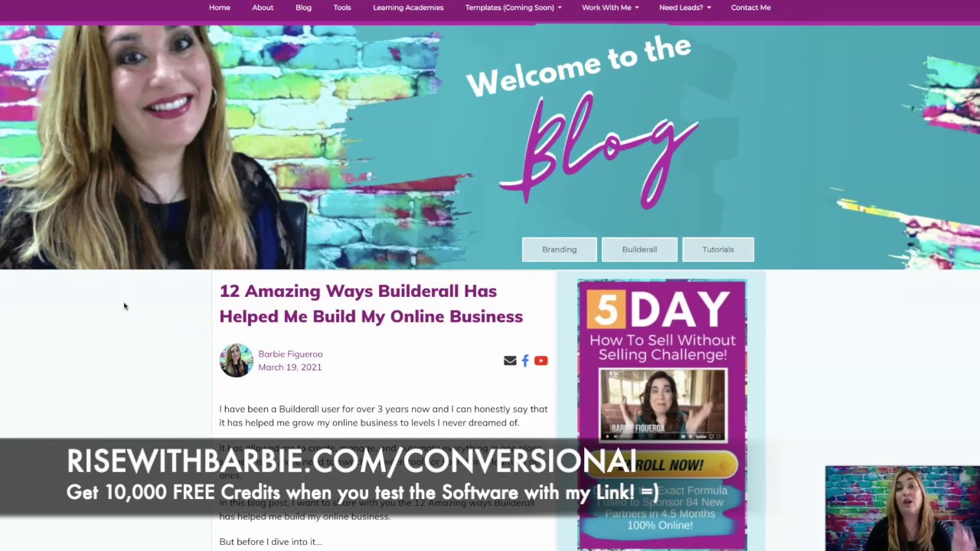
# - Switch back to Conversion.ai, browse all templates and open the Perfect Headline template
pyautogui.click(125, 306)
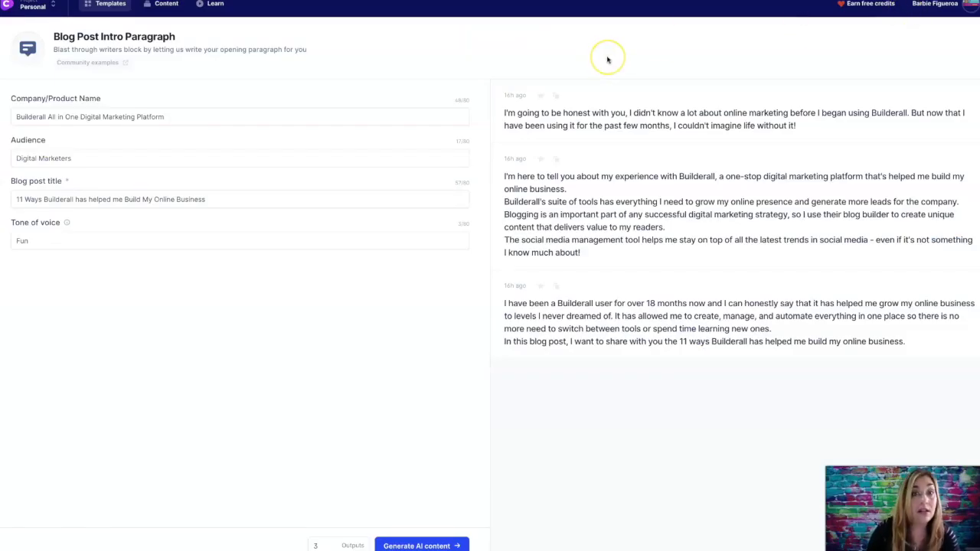
pyautogui.click(115, 5)
pyautogui.click(116, 117)
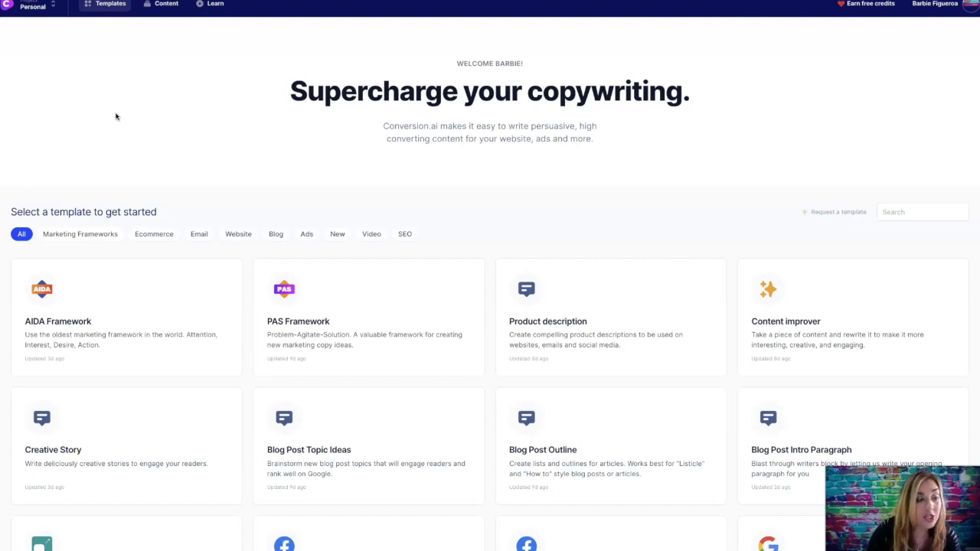
pyautogui.scroll(-1, 116, 116)
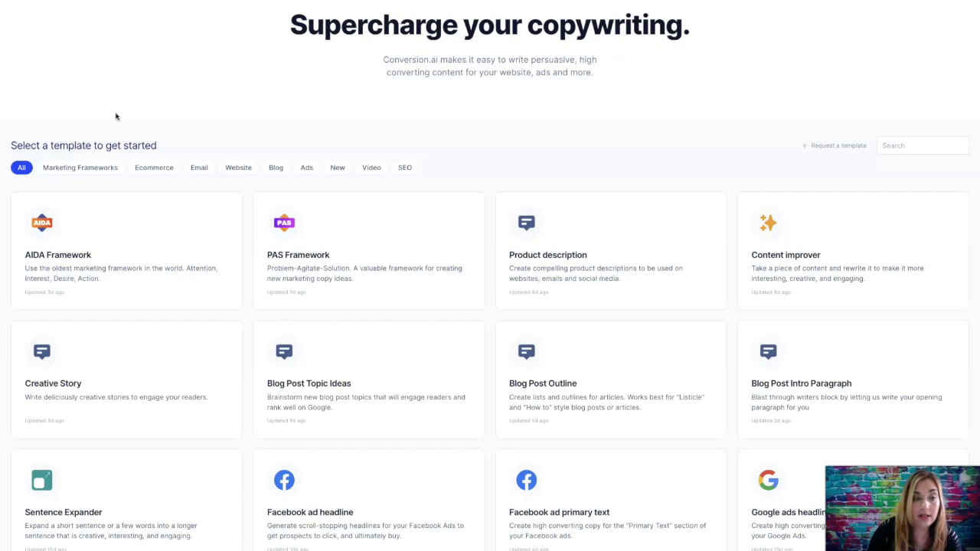
pyautogui.scroll(-5, 204, 152)
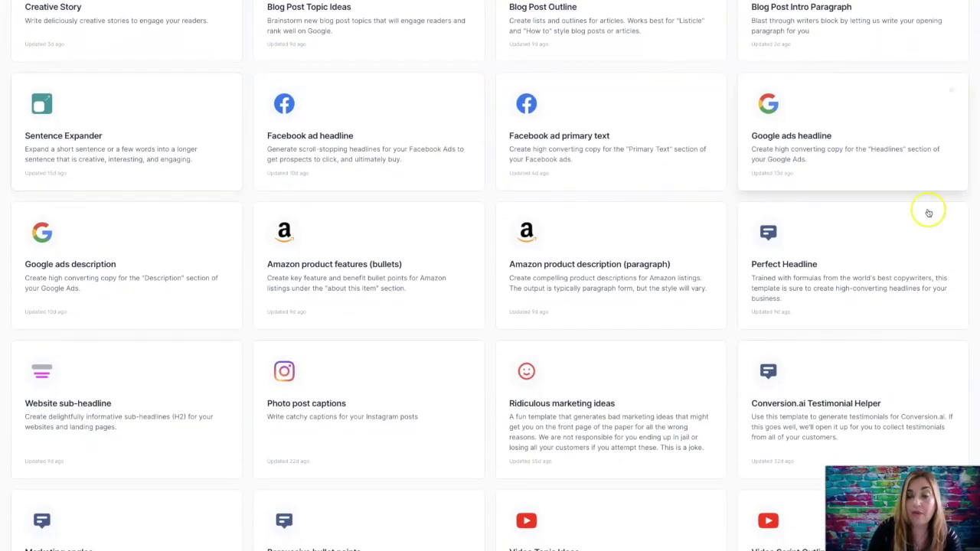
pyautogui.click(822, 247)
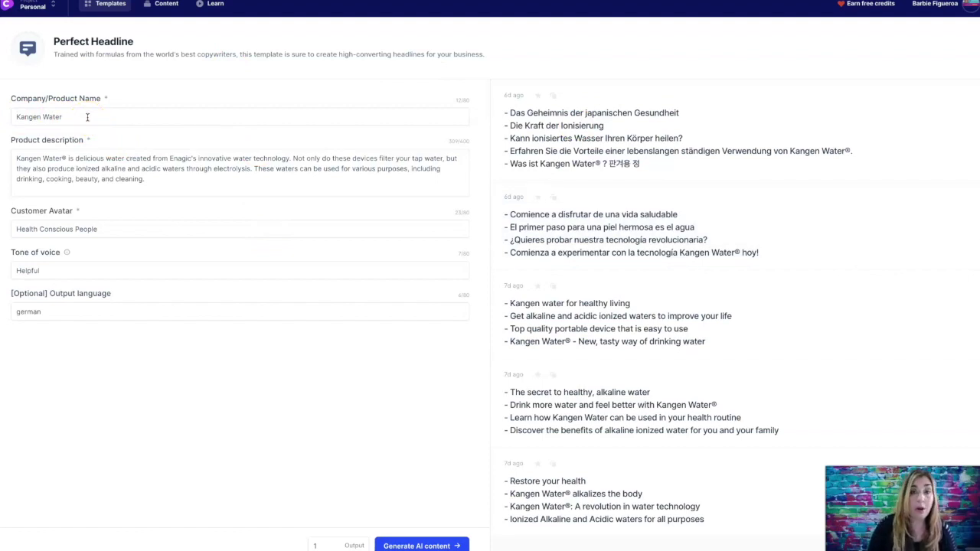
# - Highlight the full Kangen Water product description in the Perfect Headline form
pyautogui.click(16, 158)
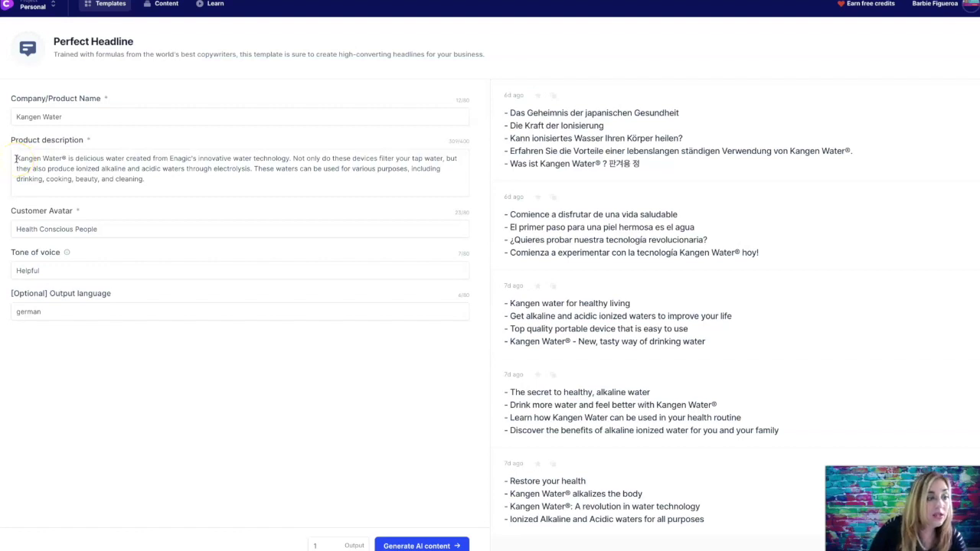
pyautogui.moveTo(16, 158); pyautogui.dragTo(150, 176)
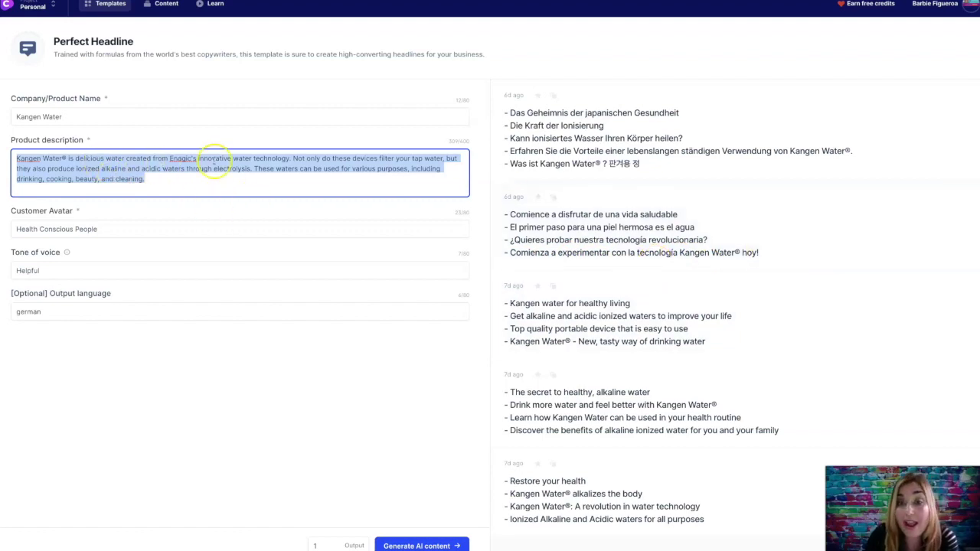
pyautogui.click(156, 182)
pyautogui.moveTo(155, 182); pyautogui.dragTo(9, 159)
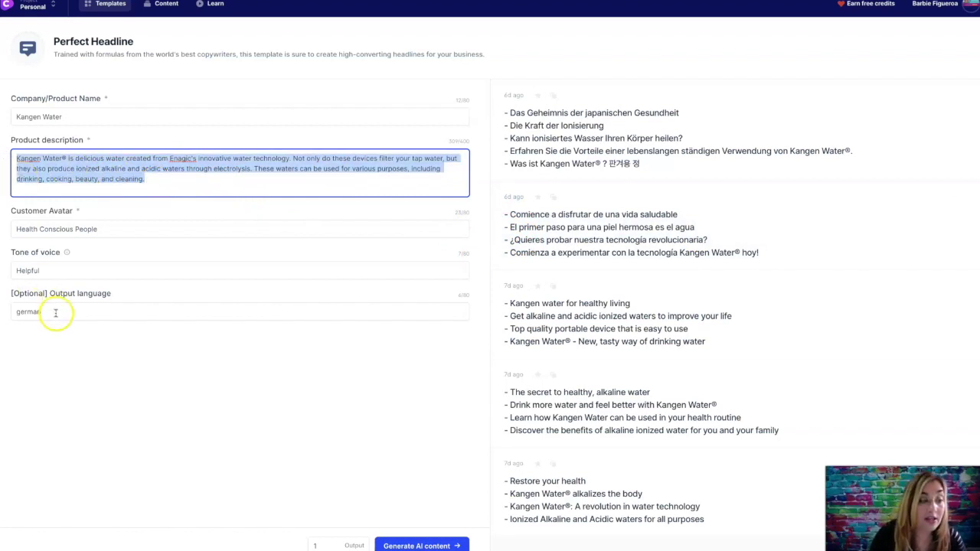
# - Set the output language to portuguese and generate the AI headlines for Kangen Water
pyautogui.moveTo(54, 311); pyautogui.dragTo(11, 311)
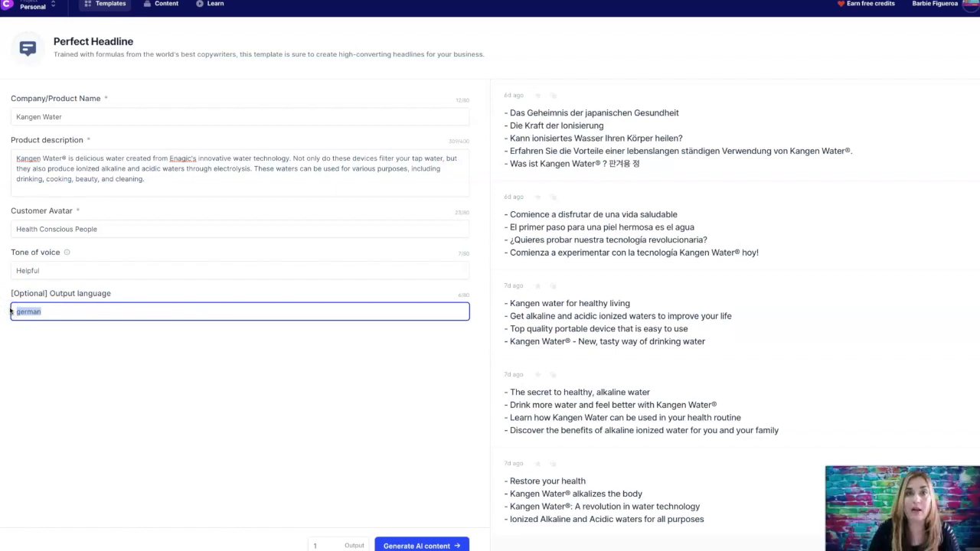
pyautogui.write('po')
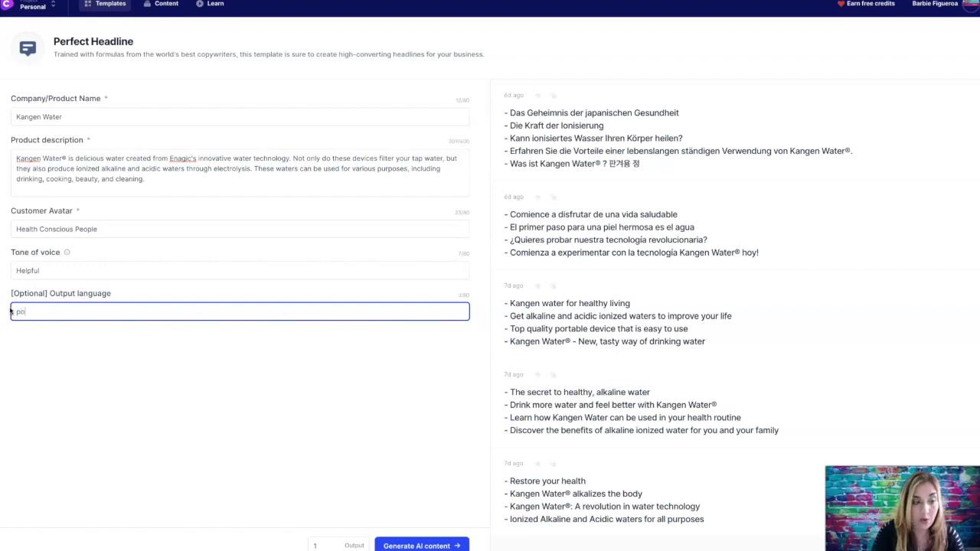
pyautogui.write('rtuguese')
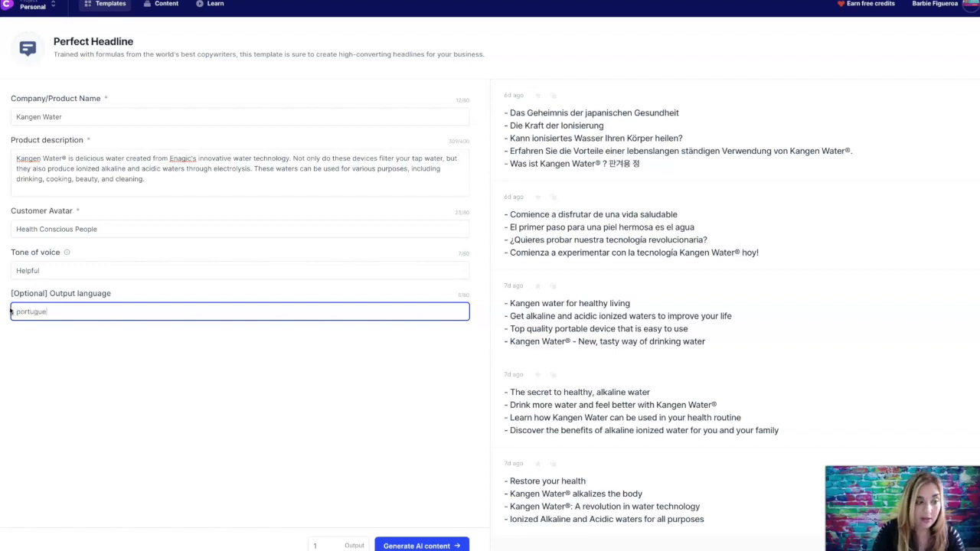
pyautogui.click(15, 341)
pyautogui.click(409, 545)
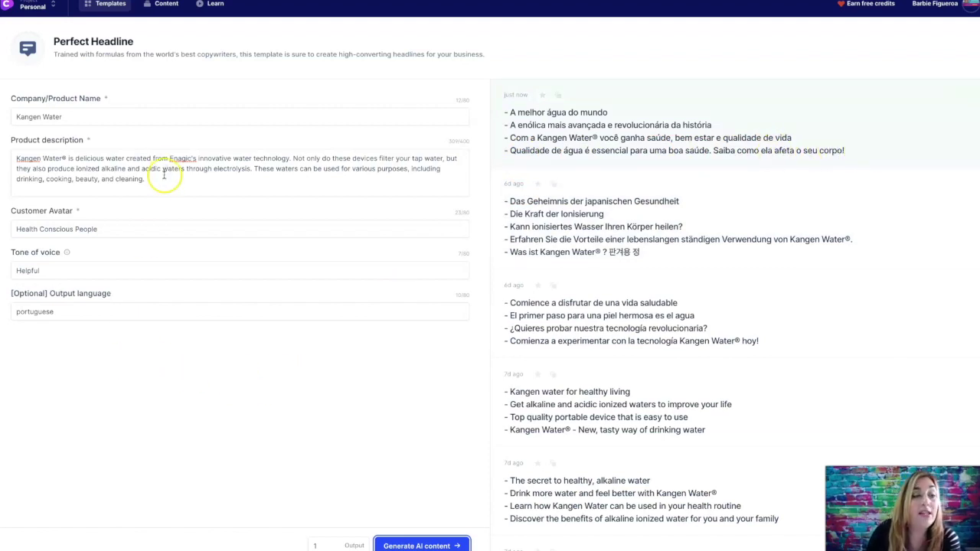
# - Copy the Kangen Water product description and open the PAS Framework template
pyautogui.moveTo(153, 179); pyautogui.dragTo(12, 157)
pyautogui.hotkey('ctrl', 'c')
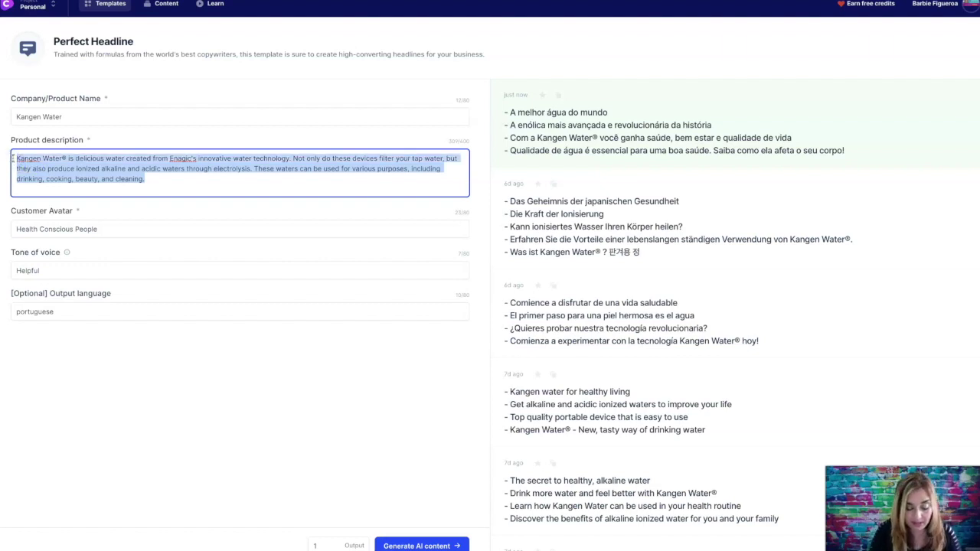
pyautogui.click(115, 3)
pyautogui.click(126, 195)
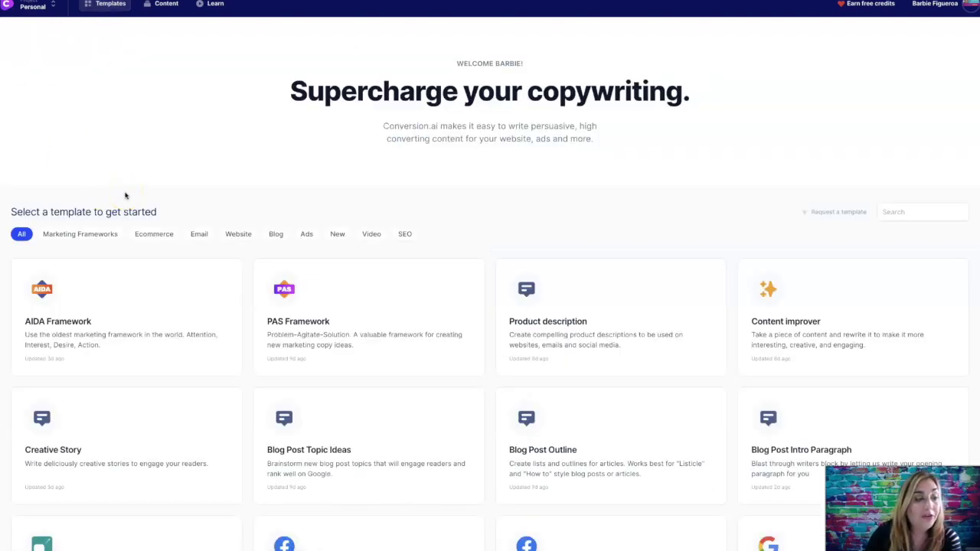
pyautogui.click(297, 338)
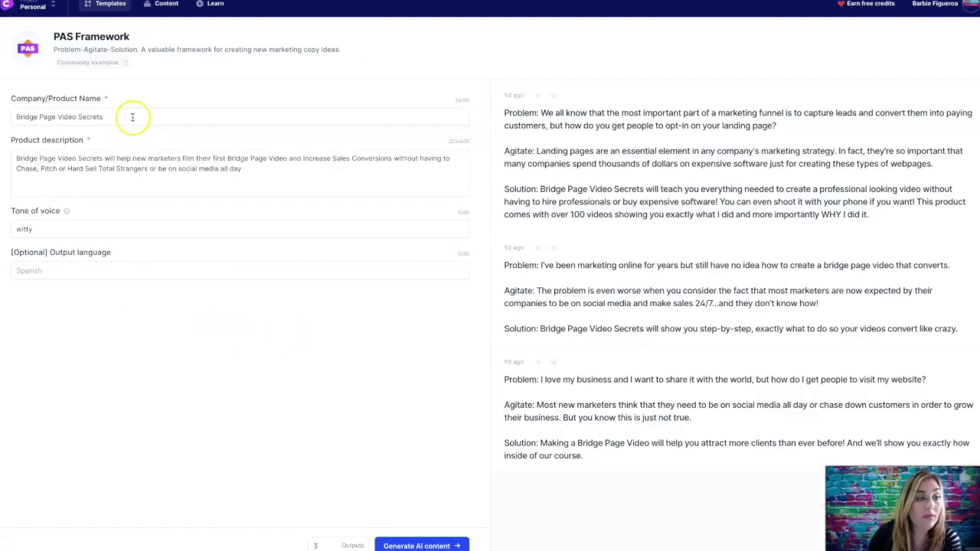
# - Set the PAS Framework product name to Kangen Water and replace the product description with the copied Kangen Water text
pyautogui.moveTo(132, 116); pyautogui.dragTo(11, 114)
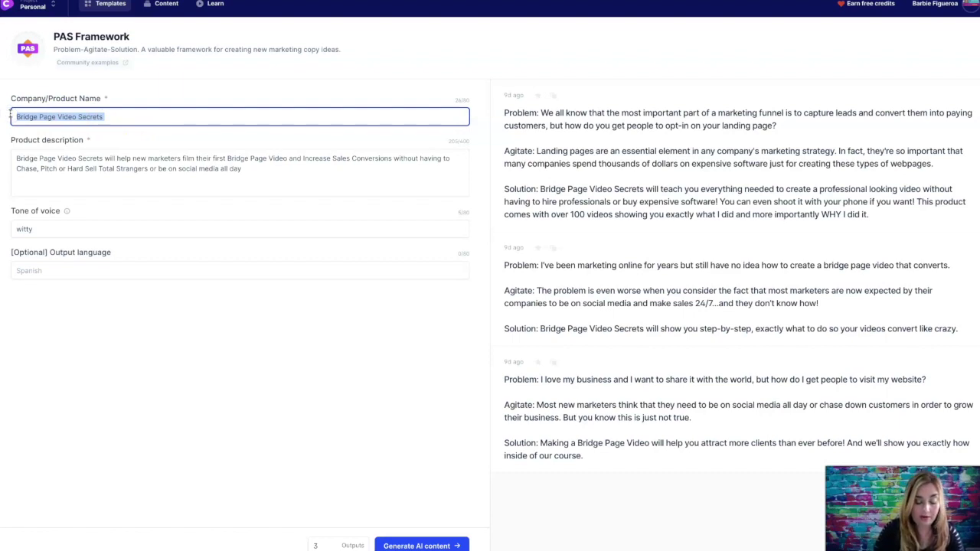
pyautogui.write('Kangen Water')
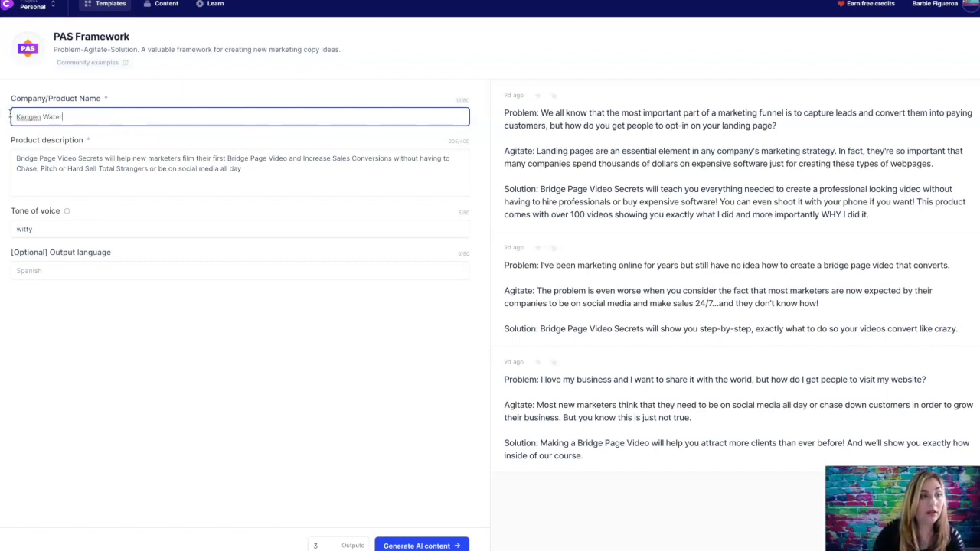
pyautogui.moveTo(253, 171); pyautogui.dragTo(13, 156)
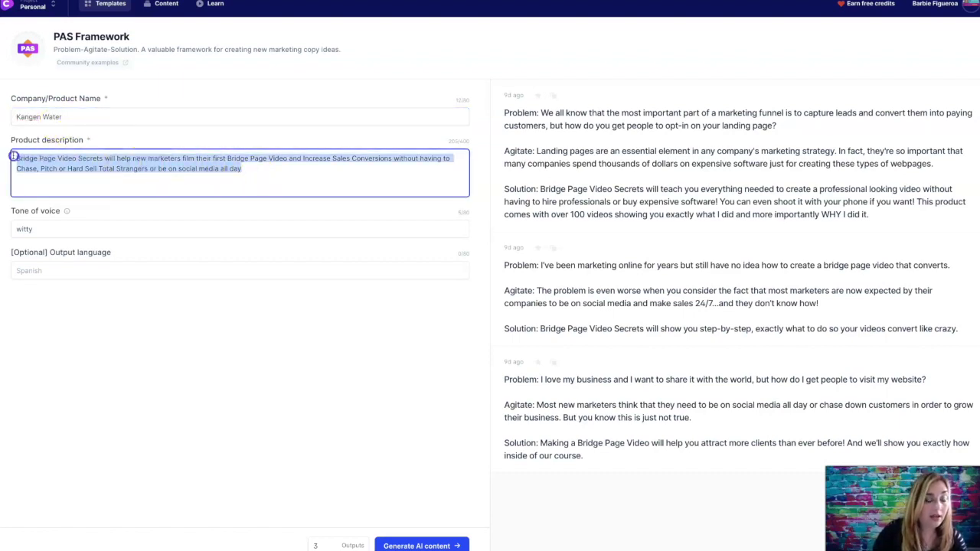
pyautogui.hotkey('ctrl', 'v')
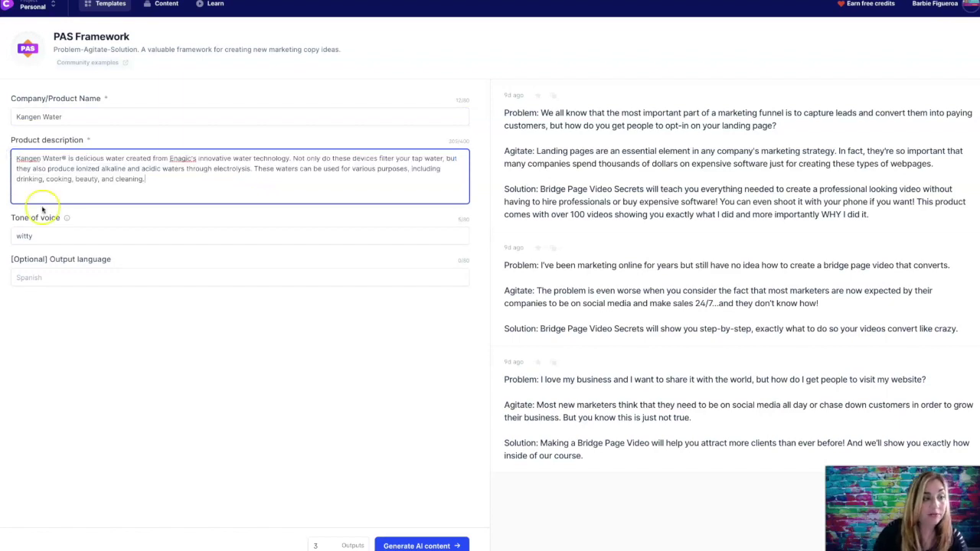
# - Set the tone of voice to Fun, the output language to English and the outputs to 2, and generate the PAS copy
pyautogui.moveTo(34, 236); pyautogui.dragTo(6, 232)
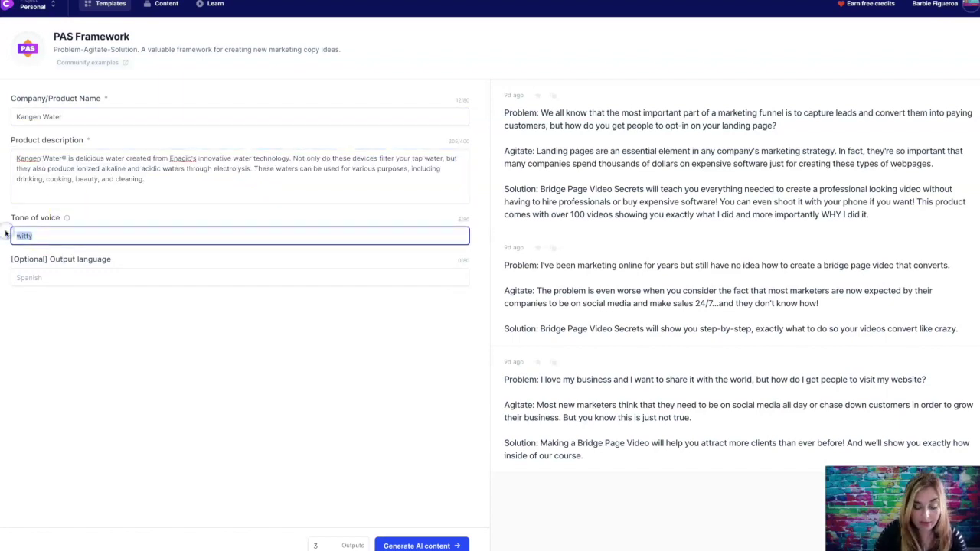
pyautogui.write('Fun')
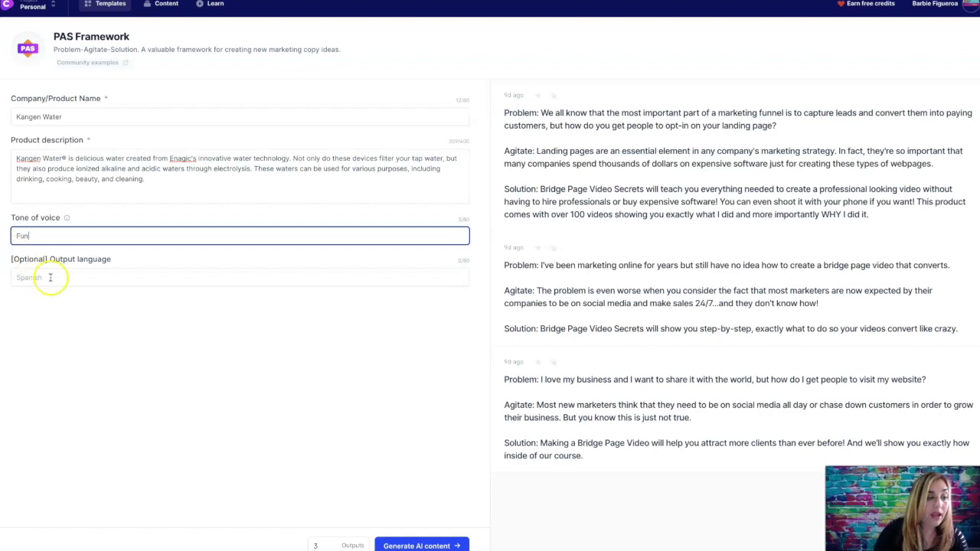
pyautogui.click(17, 274)
pyautogui.write('English')
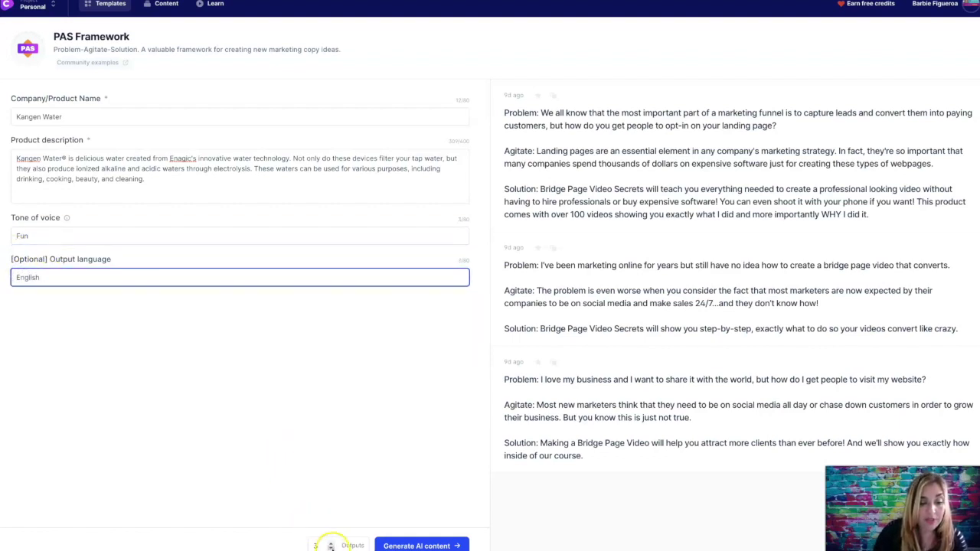
pyautogui.click(330, 548)
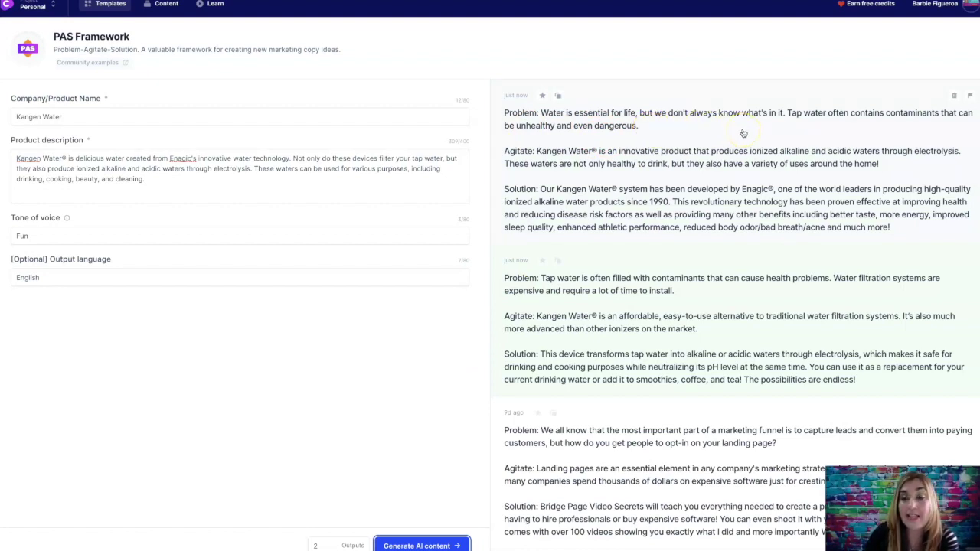
pyautogui.click(700, 132)
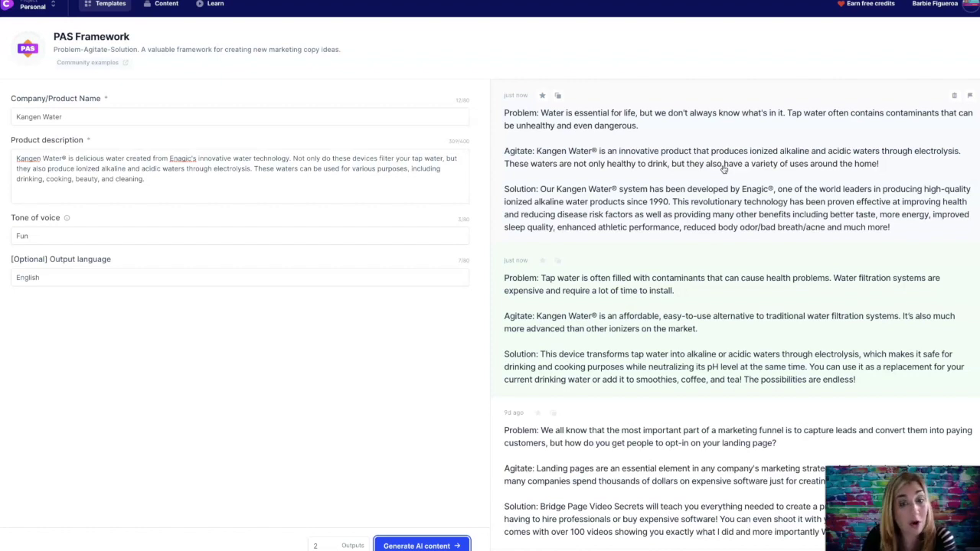
pyautogui.click(739, 193)
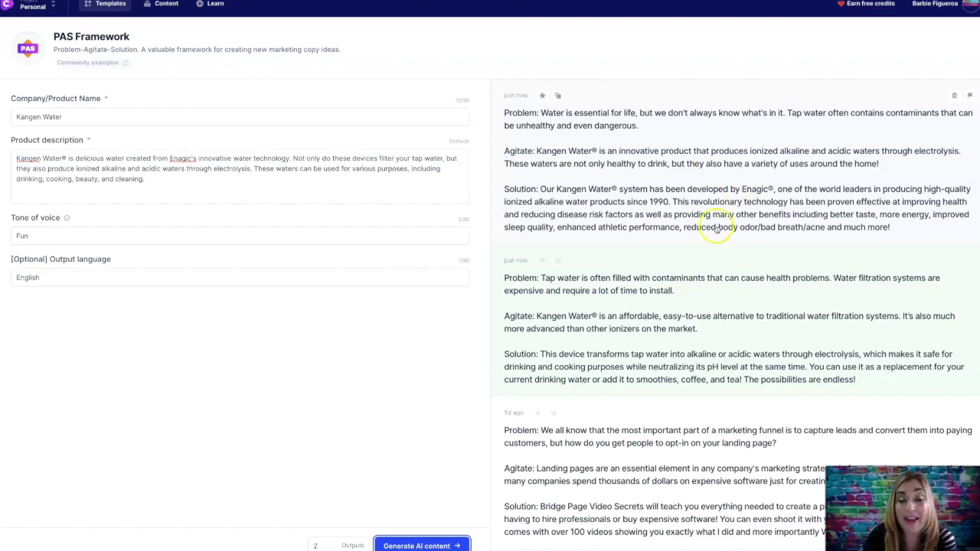
pyautogui.scroll(-1, 705, 240)
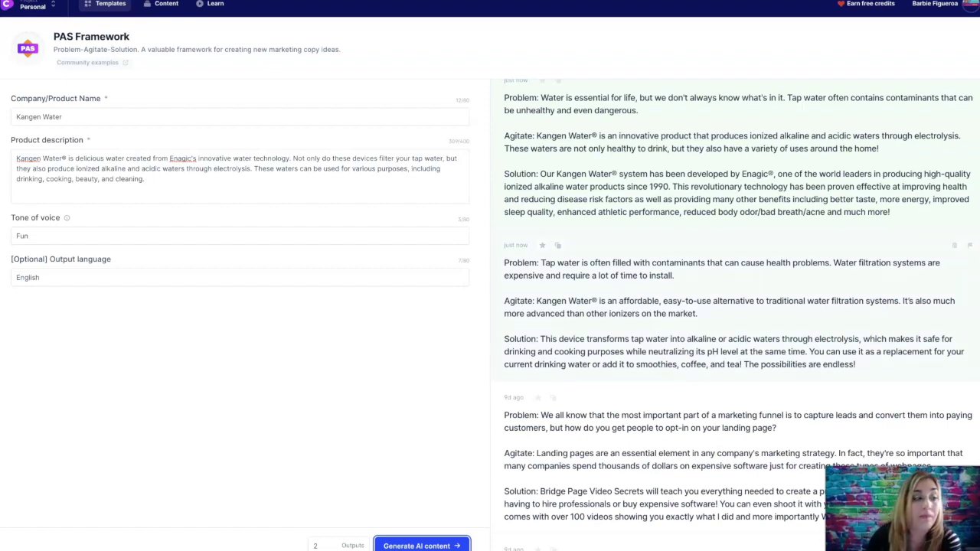
# - Change the output language to spanish and generate the Kangen Water PAS copy again
pyautogui.click(55, 276)
pyautogui.moveTo(56, 277); pyautogui.dragTo(14, 277)
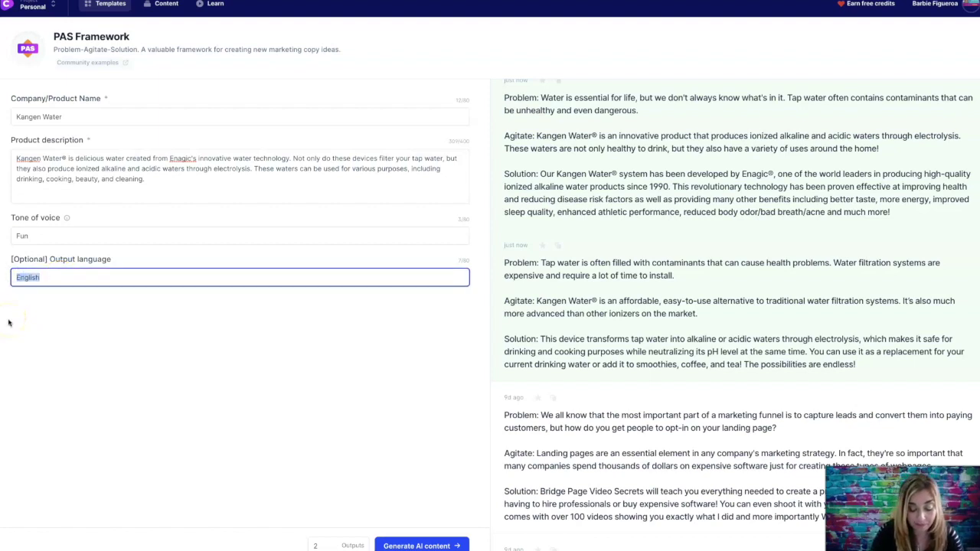
pyautogui.write('sp')
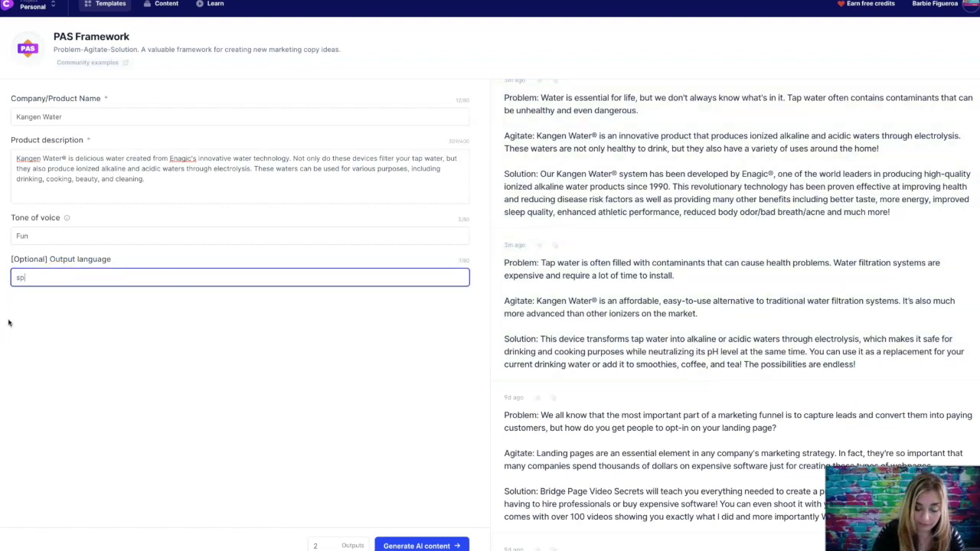
pyautogui.write('anish')
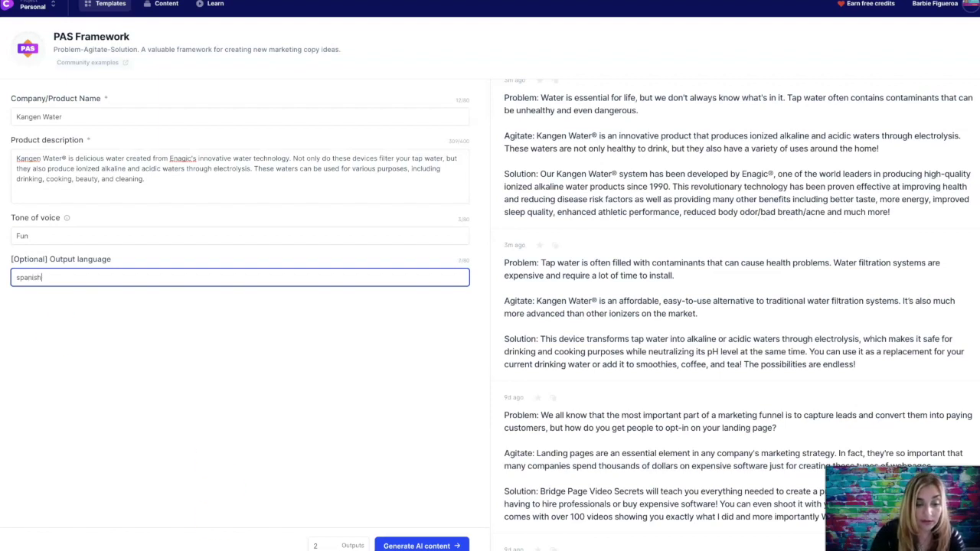
pyautogui.click(419, 545)
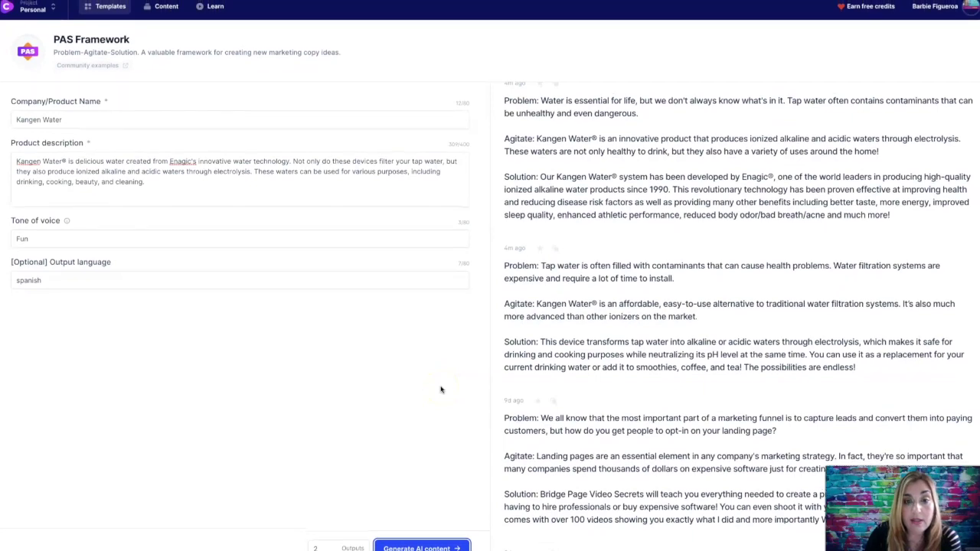
pyautogui.click(352, 424)
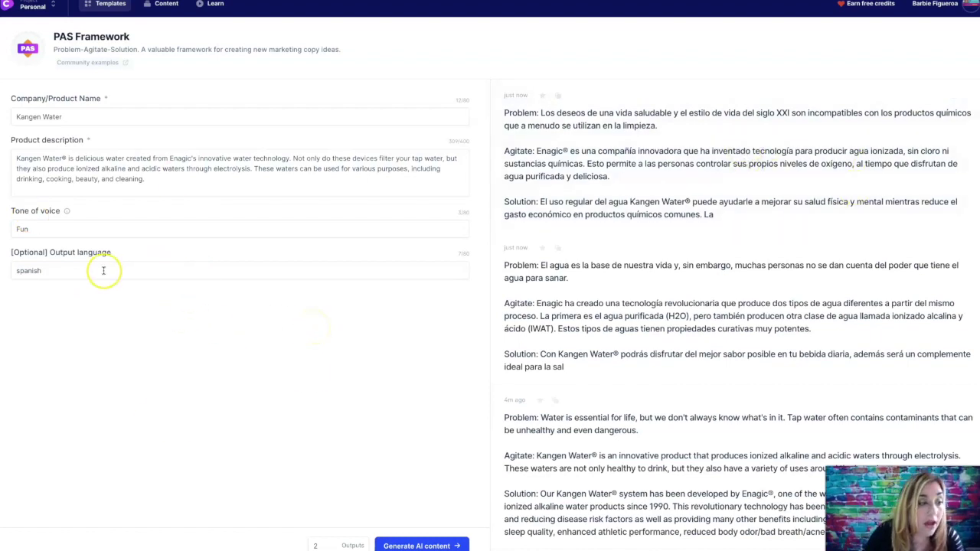
# - Change the output language to german and generate new PAS copy for Kangen Water
pyautogui.moveTo(69, 273); pyautogui.dragTo(10, 271)
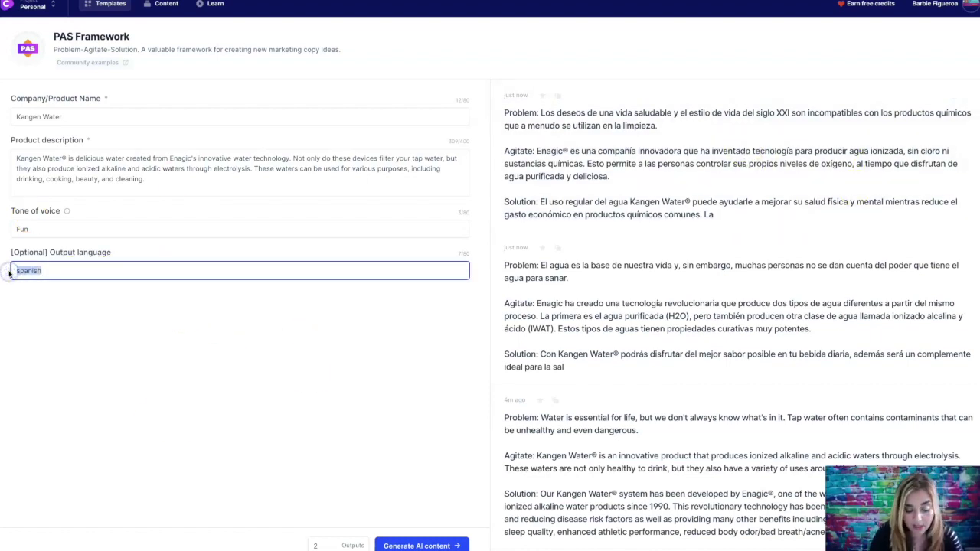
pyautogui.write('german')
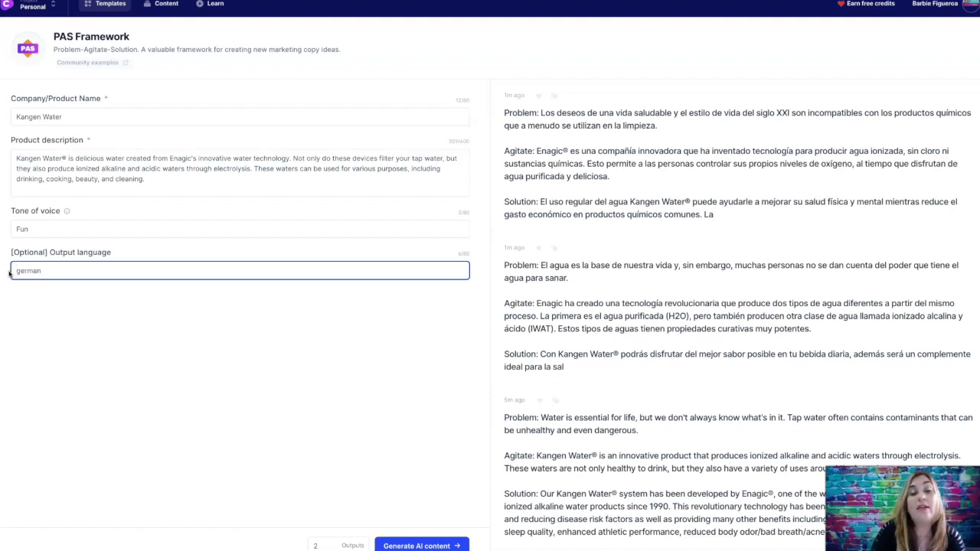
pyautogui.click(411, 541)
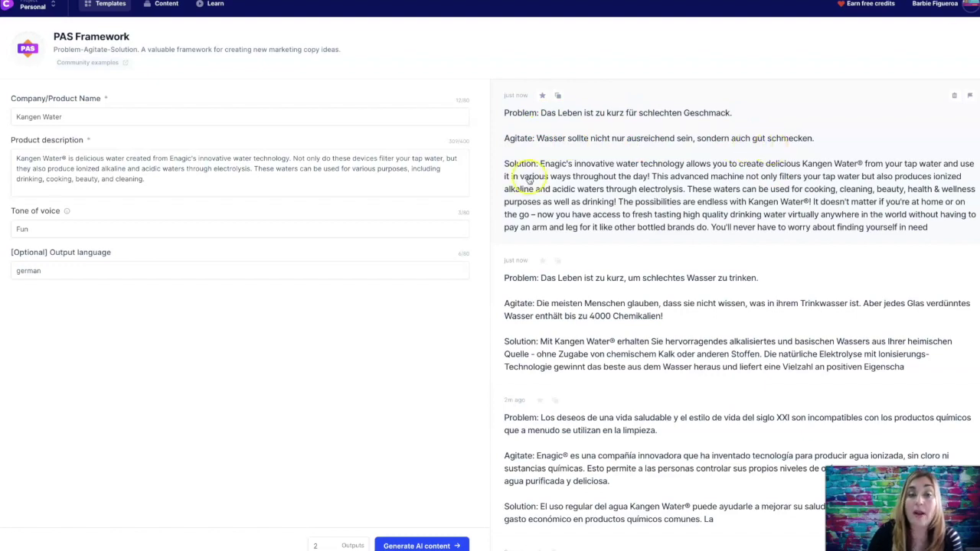
# - Flag the newest German result as low quality with the message "Last Paragraph did not translate into German" and submit it
pyautogui.click(969, 97)
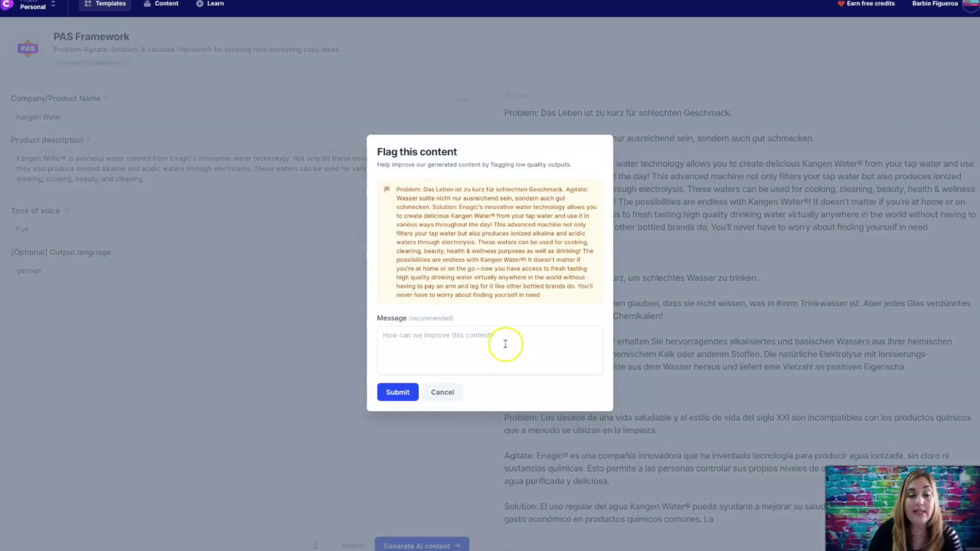
pyautogui.click(504, 344)
pyautogui.write('Last')
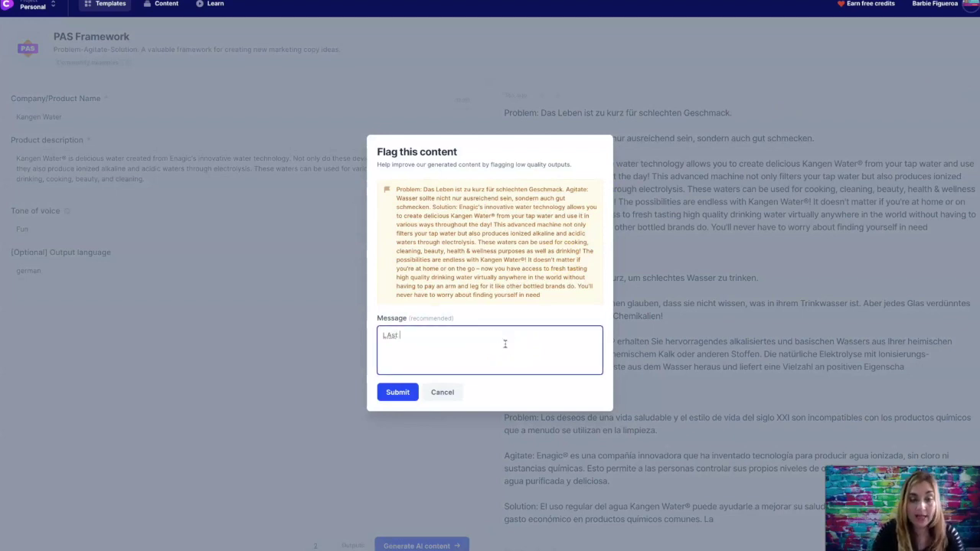
pyautogui.press('BackSpace')
pyautogui.press('BackSpace')
pyautogui.write('st Parag')
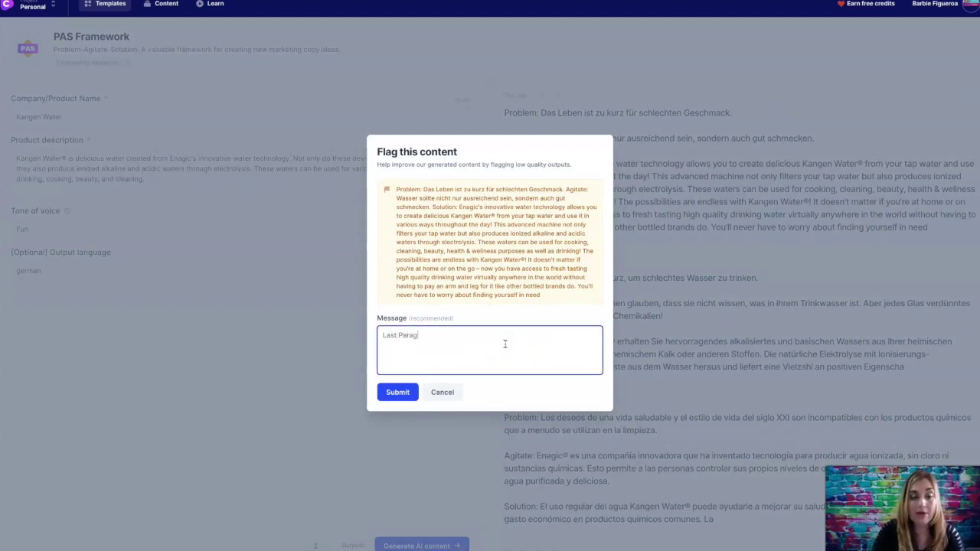
pyautogui.write('raph')
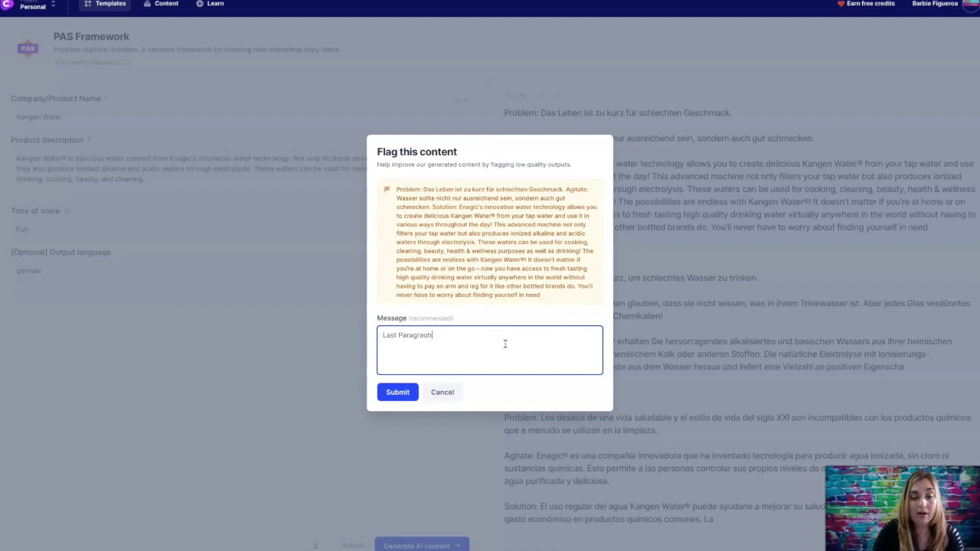
pyautogui.press('BackSpace')
pyautogui.press('BackSpace')
pyautogui.write('o')
pyautogui.press('BackSpace')
pyautogui.write('p')
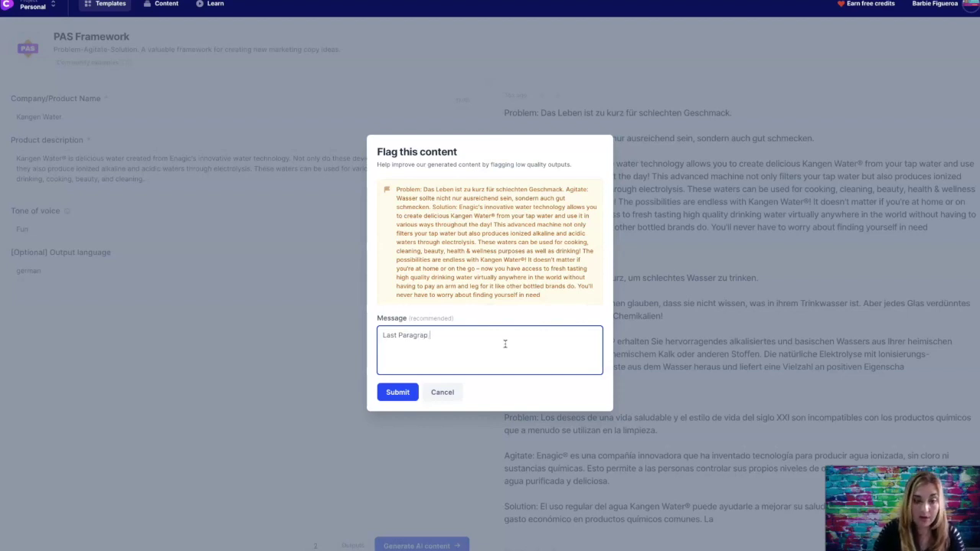
pyautogui.write('h did not tran')
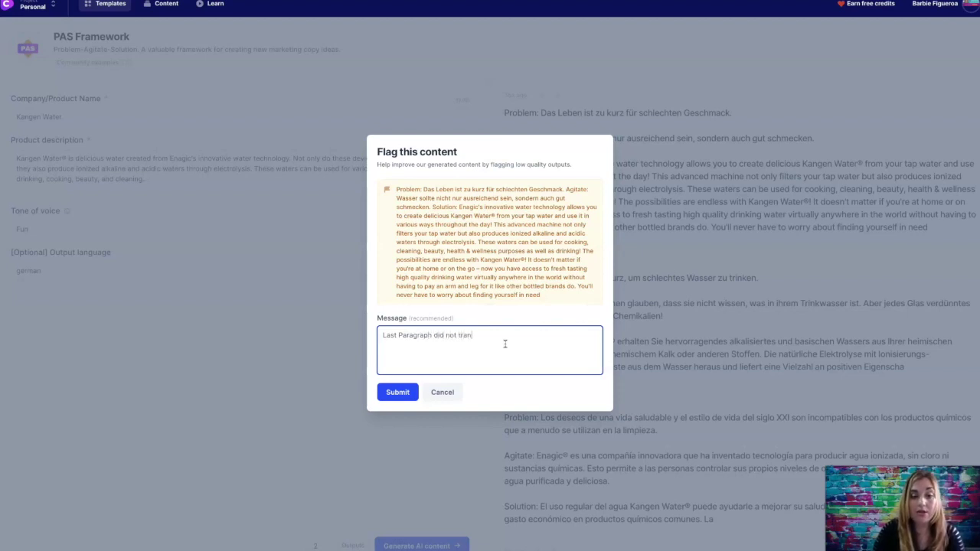
pyautogui.write('slate into German')
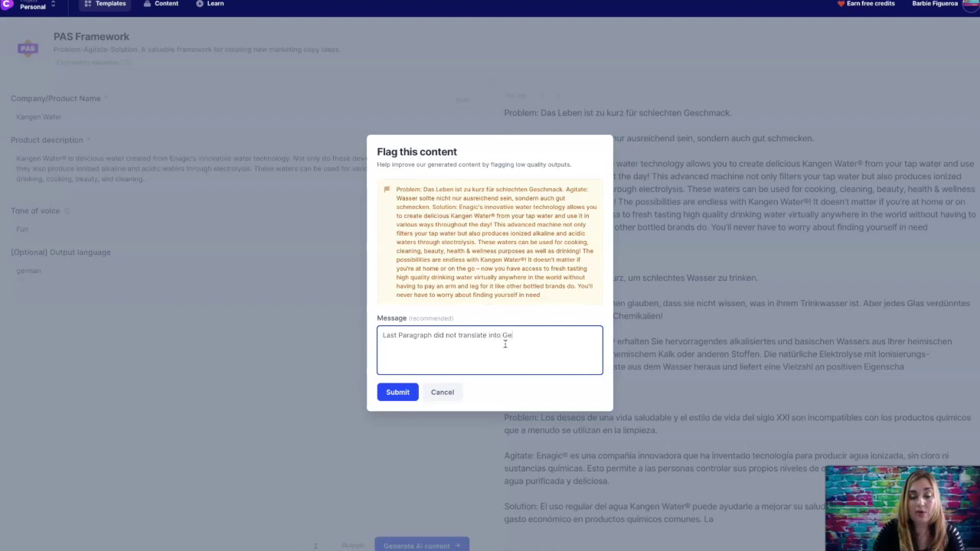
pyautogui.click(397, 392)
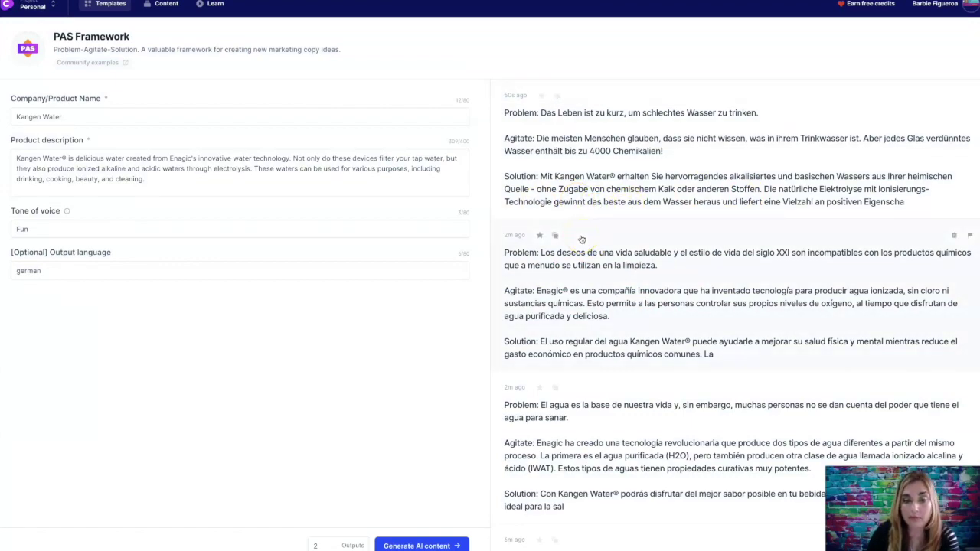
pyautogui.scroll(-2, 633, 225)
pyautogui.scroll(-2, 632, 226)
pyautogui.scroll(4, 633, 227)
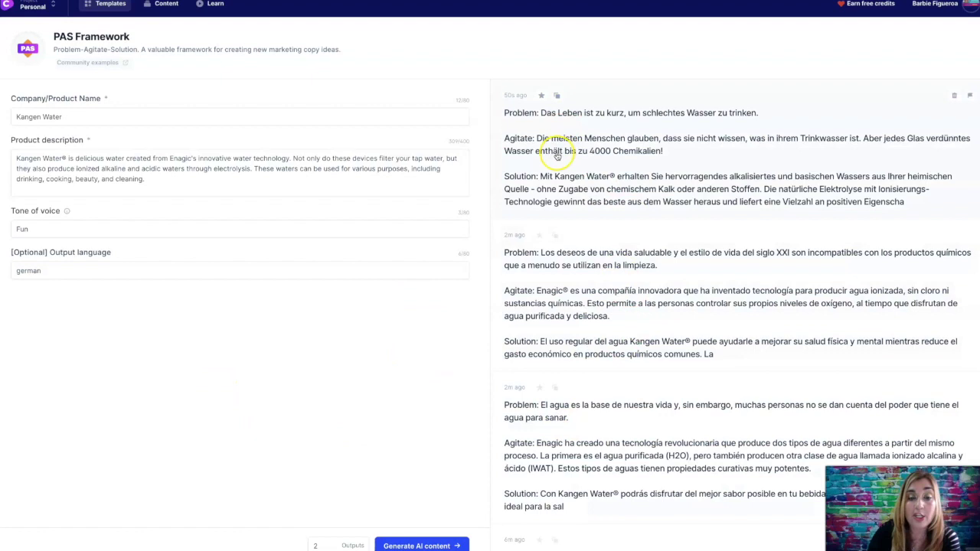
# - Set the output language to portuguese and the number of outputs to 1, and generate the PAS copy
pyautogui.moveTo(89, 273); pyautogui.dragTo(2, 270)
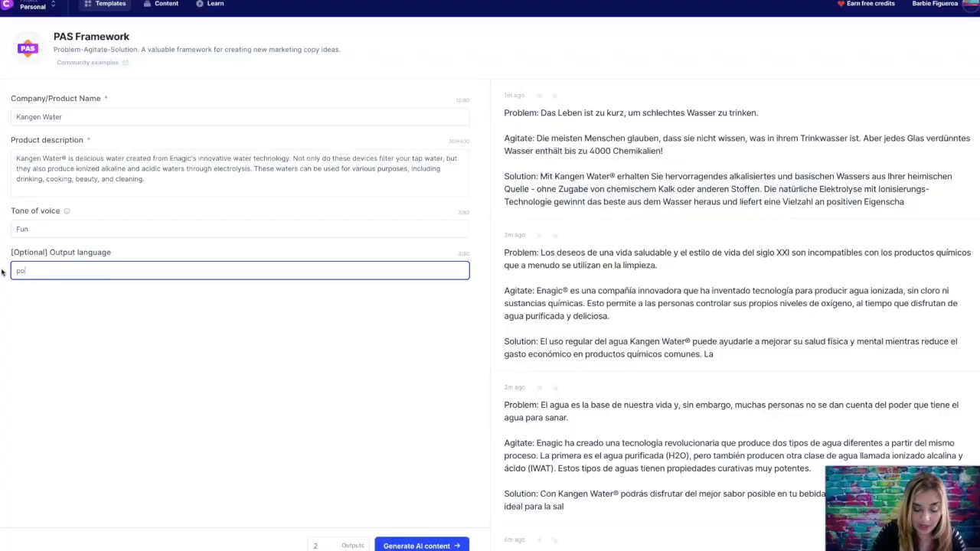
pyautogui.write('rtuguese')
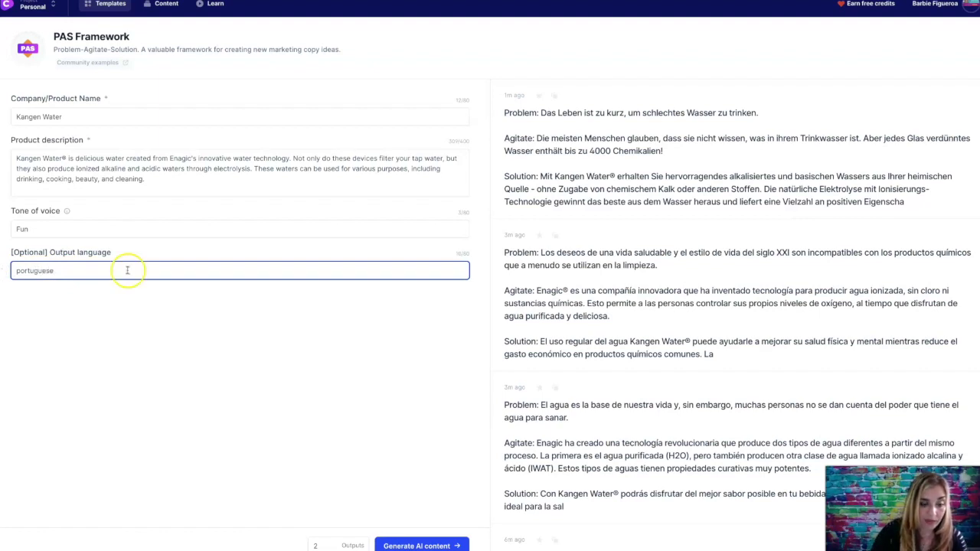
pyautogui.click(329, 548)
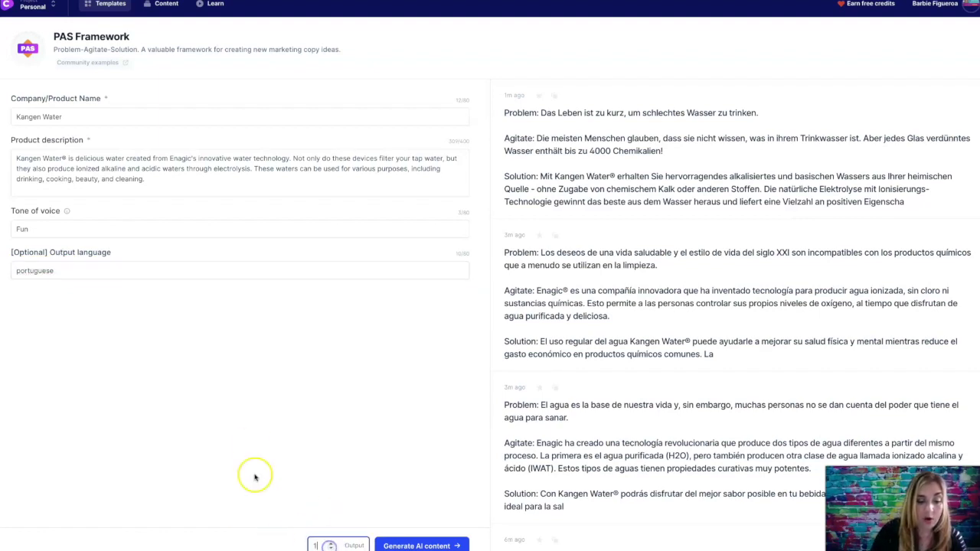
pyautogui.click(406, 545)
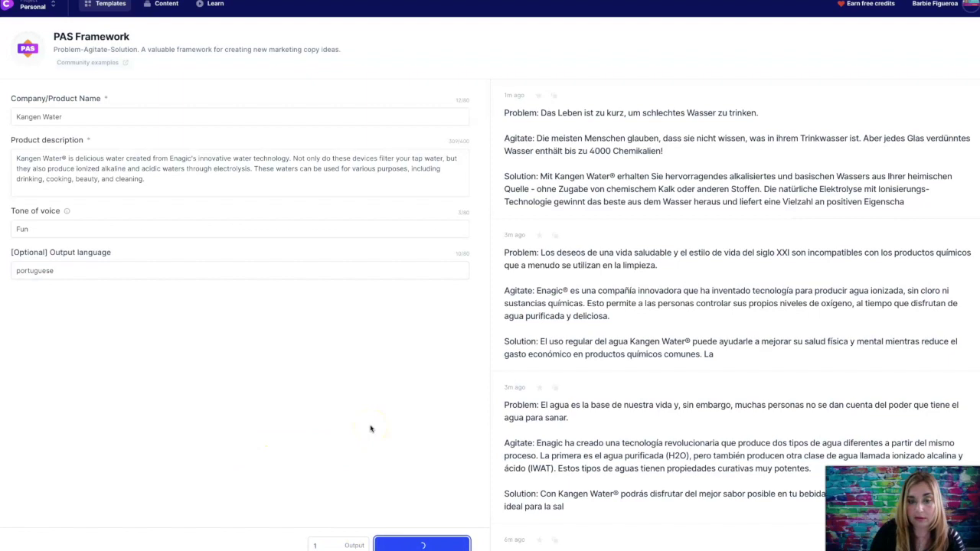